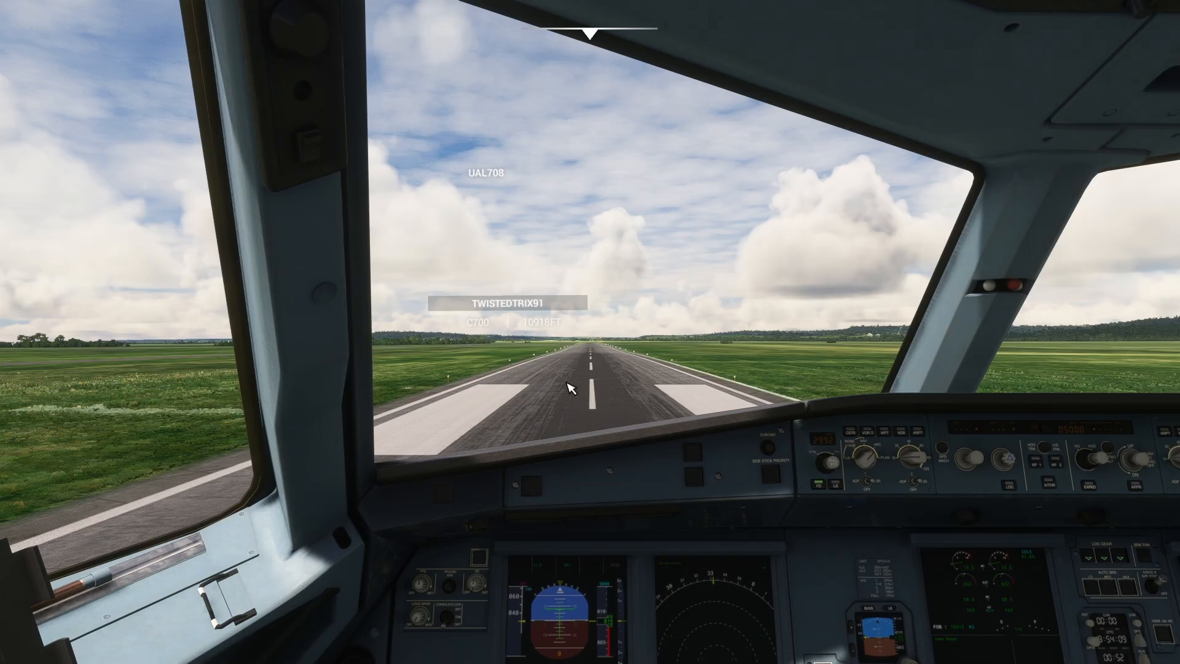
{"action": "left_click_drag", "start_coordinate": [673, 285], "coordinate": [924, 658]}
{"action": "scroll", "coordinate": [622, 239], "scroll_direction": "down", "scroll_amount": 4}
{"action": "scroll", "coordinate": [622, 240], "scroll_direction": "down", "scroll_amount": 5}
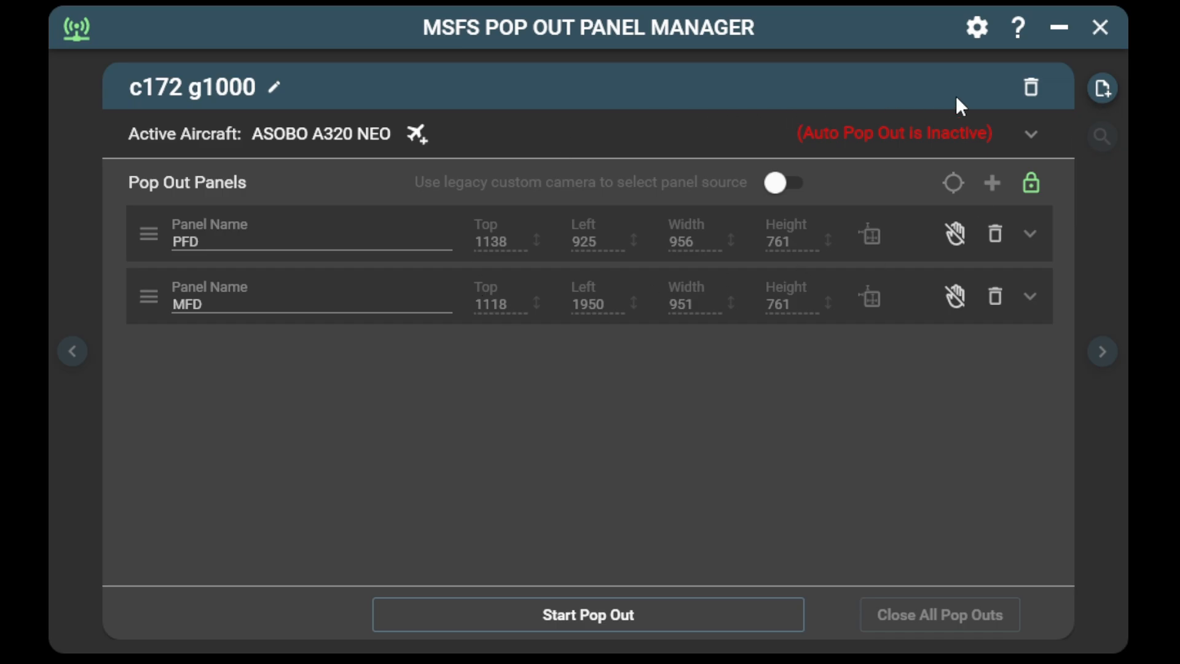
Step: Create a new aircraft profile named 320 and add six pop out panels to it
{"action": "left_click", "coordinate": [1103, 92]}
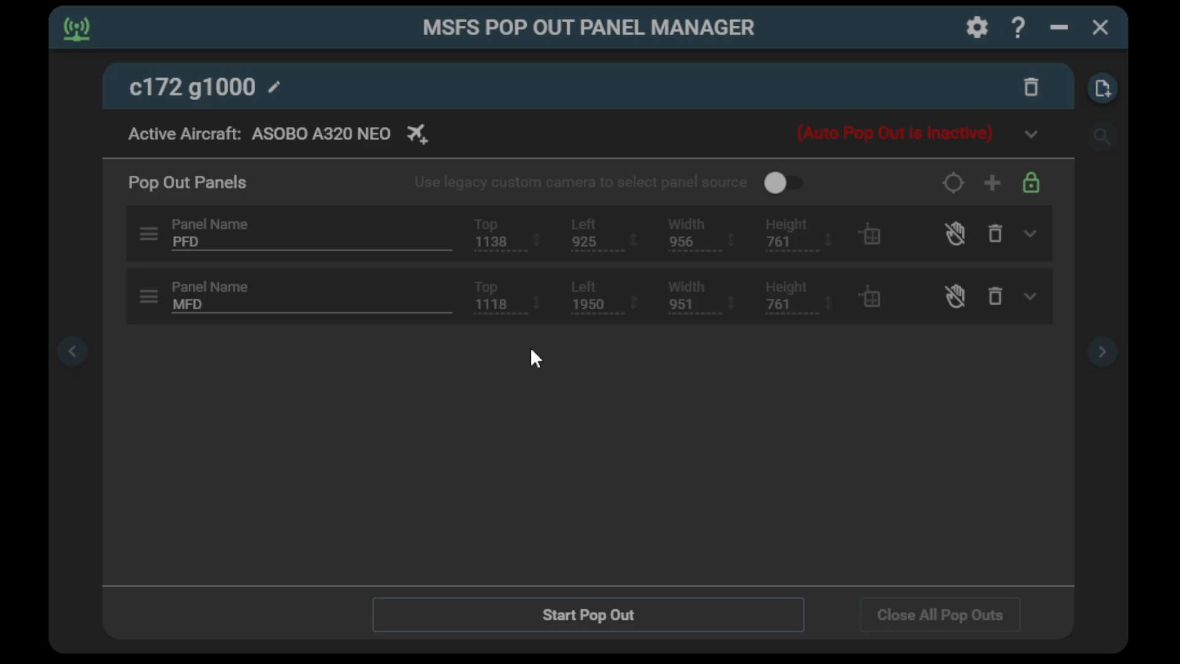
{"action": "left_click", "coordinate": [609, 413]}
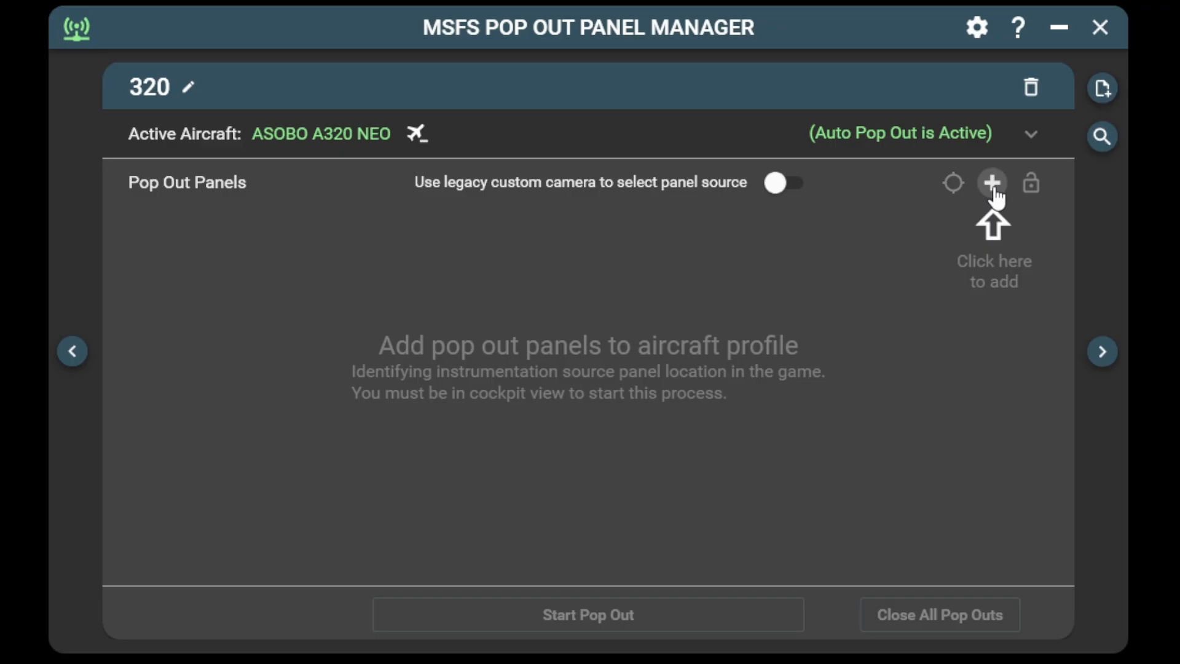
{"action": "left_click", "coordinate": [995, 195]}
{"action": "left_click", "coordinate": [996, 195]}
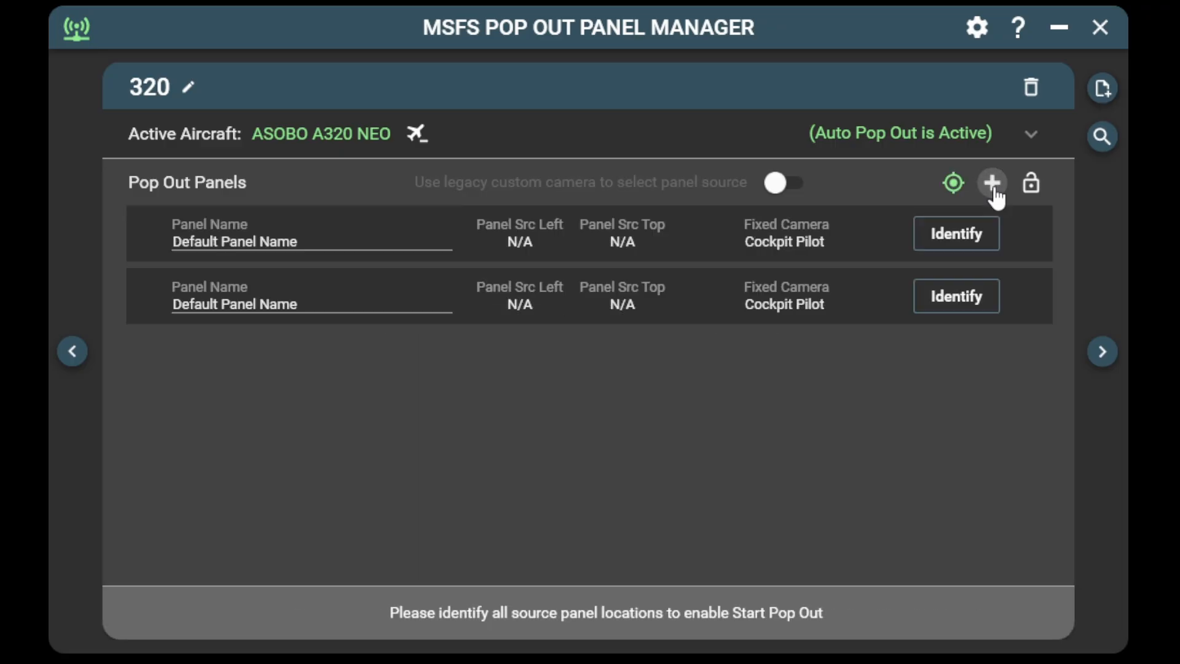
{"action": "left_click", "coordinate": [996, 196]}
{"action": "left_click", "coordinate": [995, 196]}
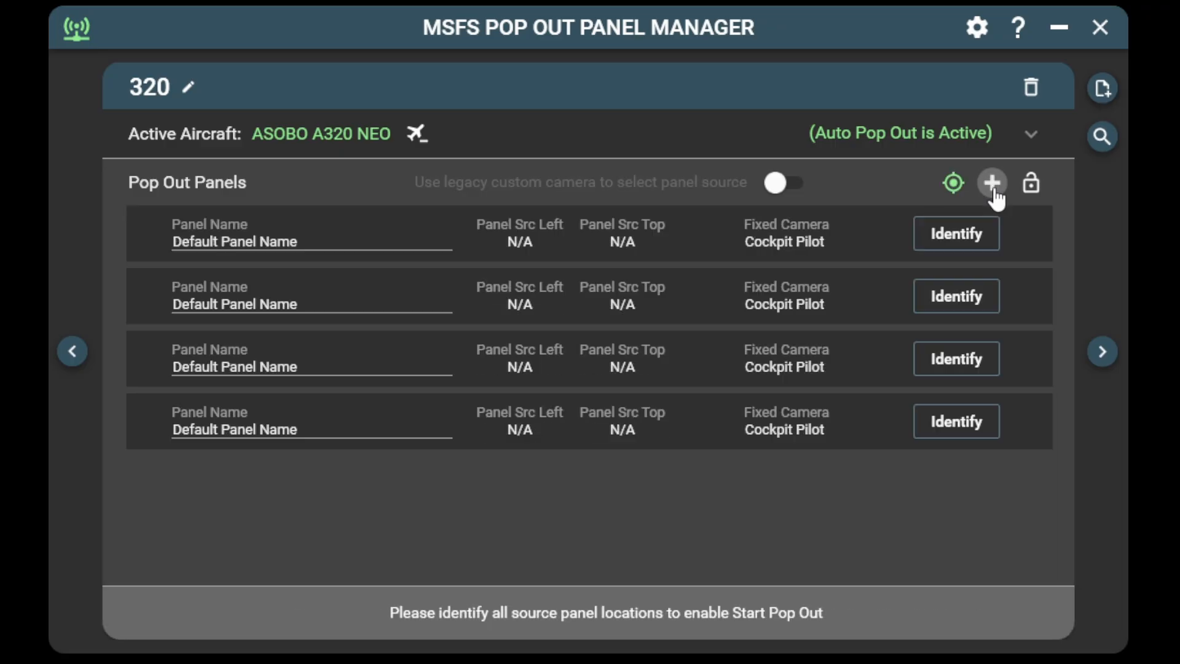
{"action": "left_click", "coordinate": [996, 195]}
{"action": "left_click", "coordinate": [996, 196]}
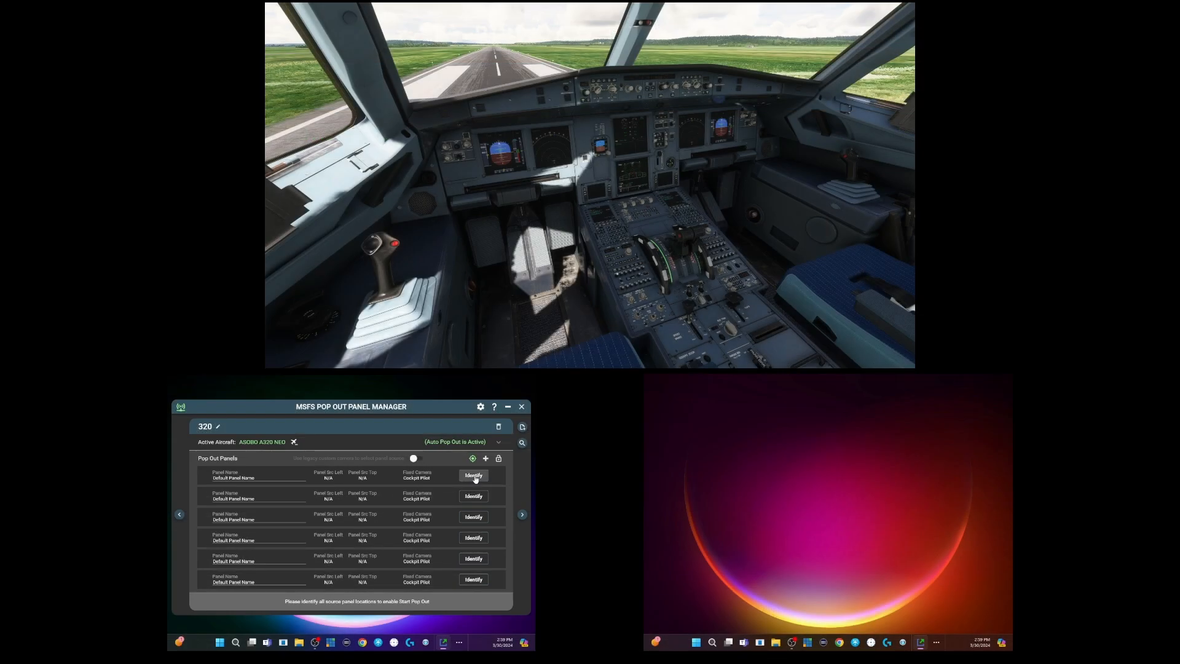
Step: Identify the pilot's primary flight display as the first panel's source and the adjacent navigation display as the second panel's source
{"action": "left_click", "coordinate": [474, 477]}
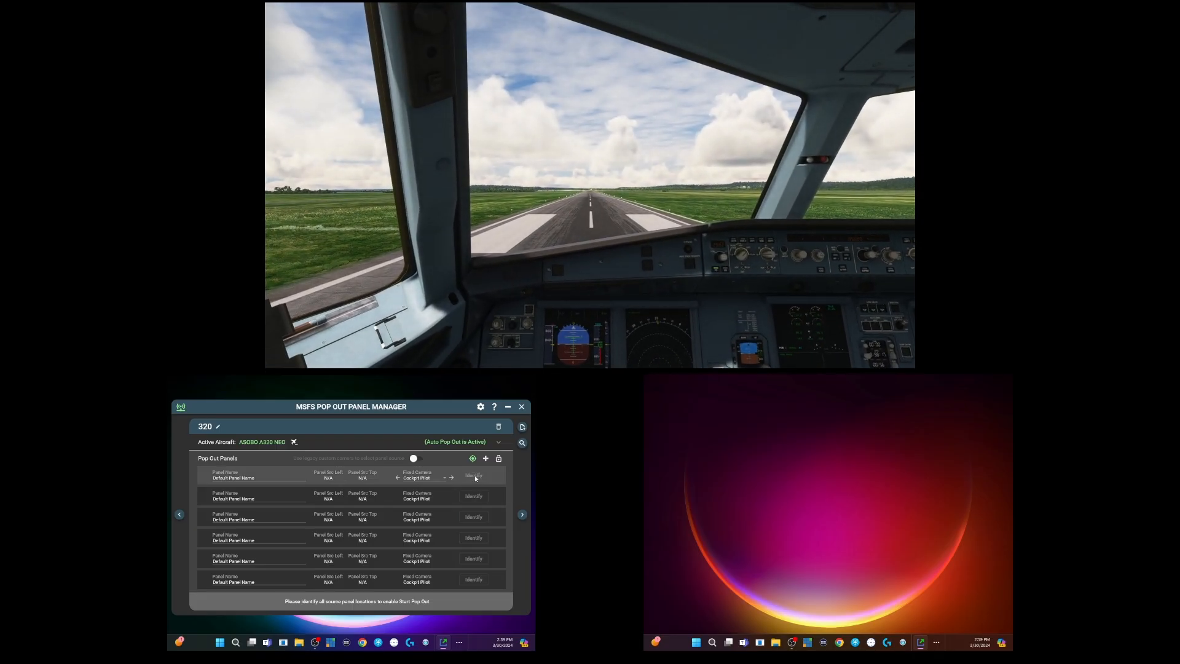
{"action": "left_click", "coordinate": [576, 342]}
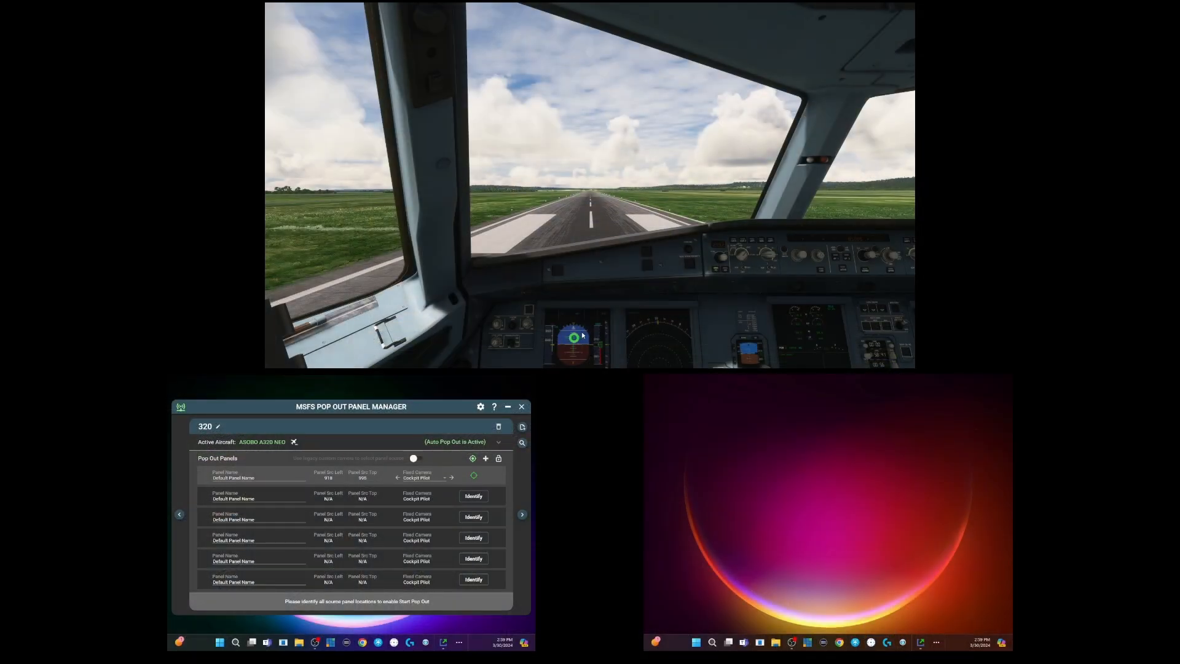
{"action": "left_click", "coordinate": [474, 496]}
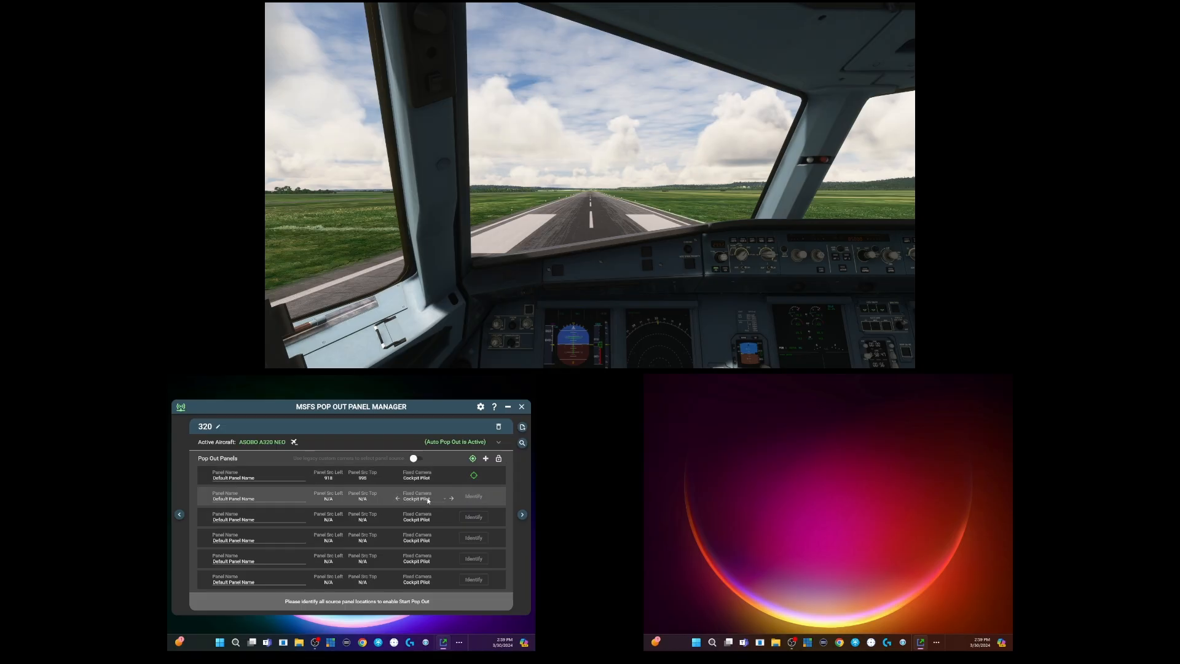
{"action": "left_click", "coordinate": [657, 343]}
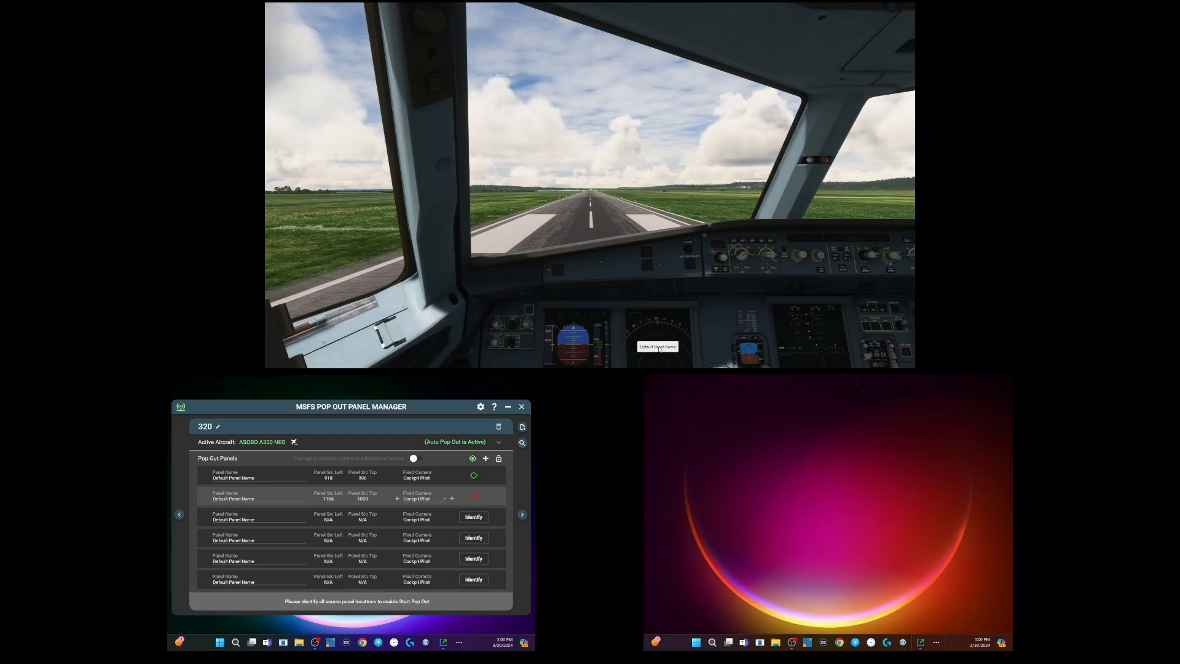
Step: Identify the upper center engine display as the third panel's source and the small standby attitude instrument as the fourth's, centering its marker
{"action": "left_click", "coordinate": [474, 518]}
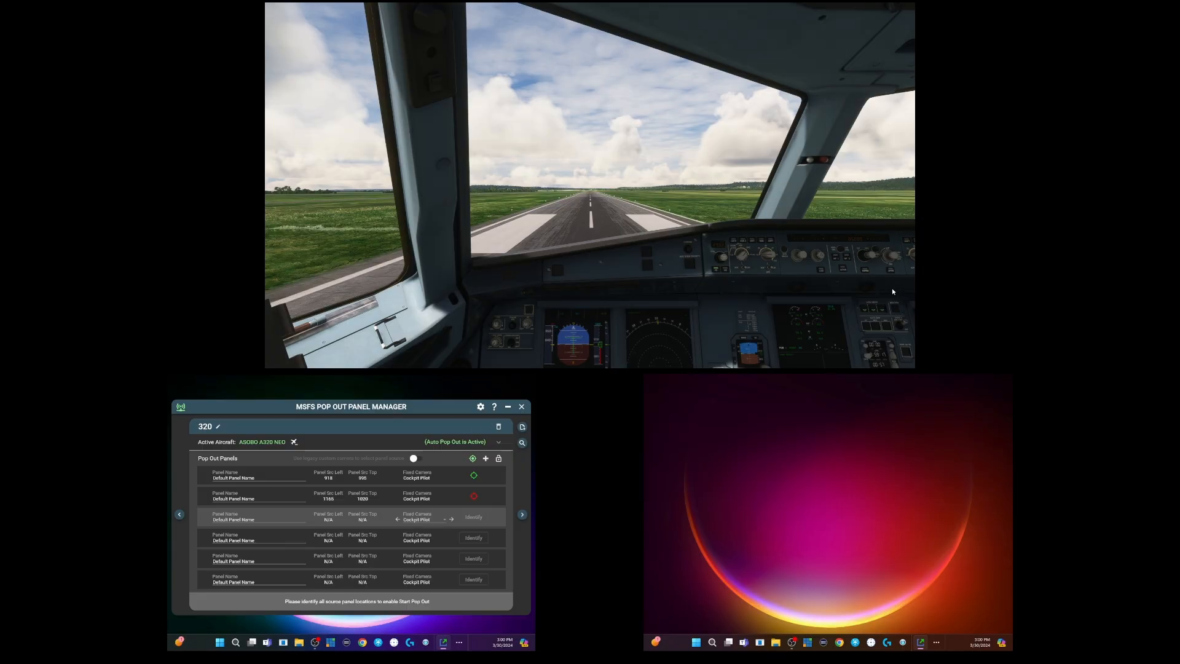
{"action": "left_click", "coordinate": [810, 333]}
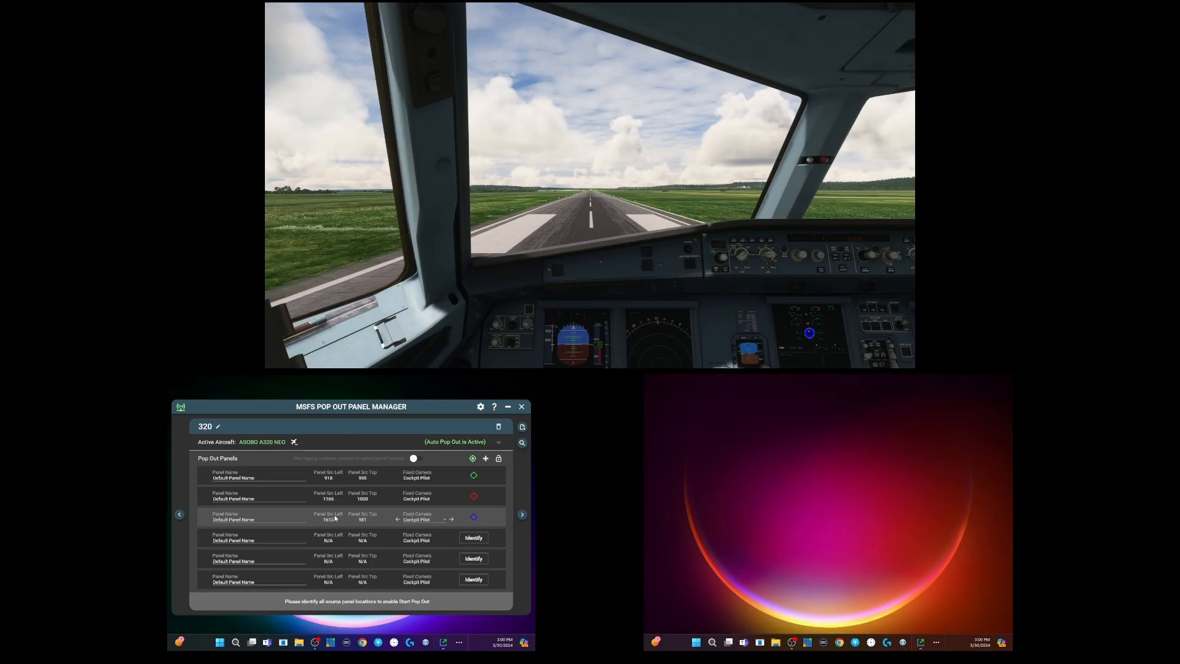
{"action": "left_click", "coordinate": [474, 539]}
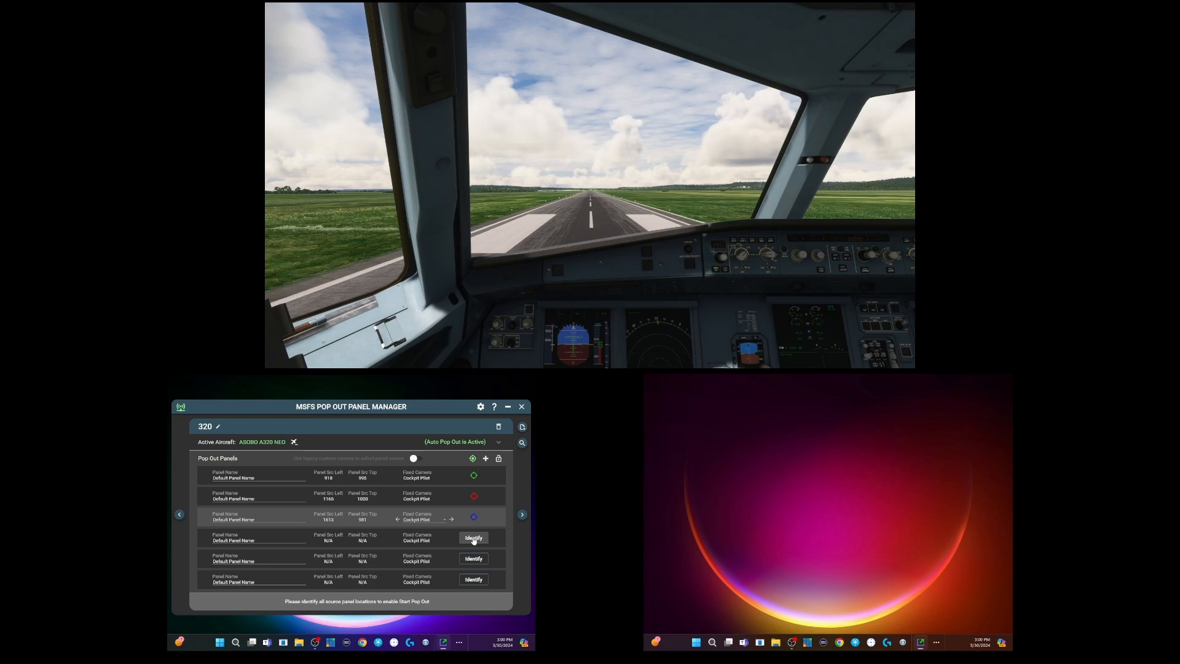
{"action": "left_click", "coordinate": [749, 354]}
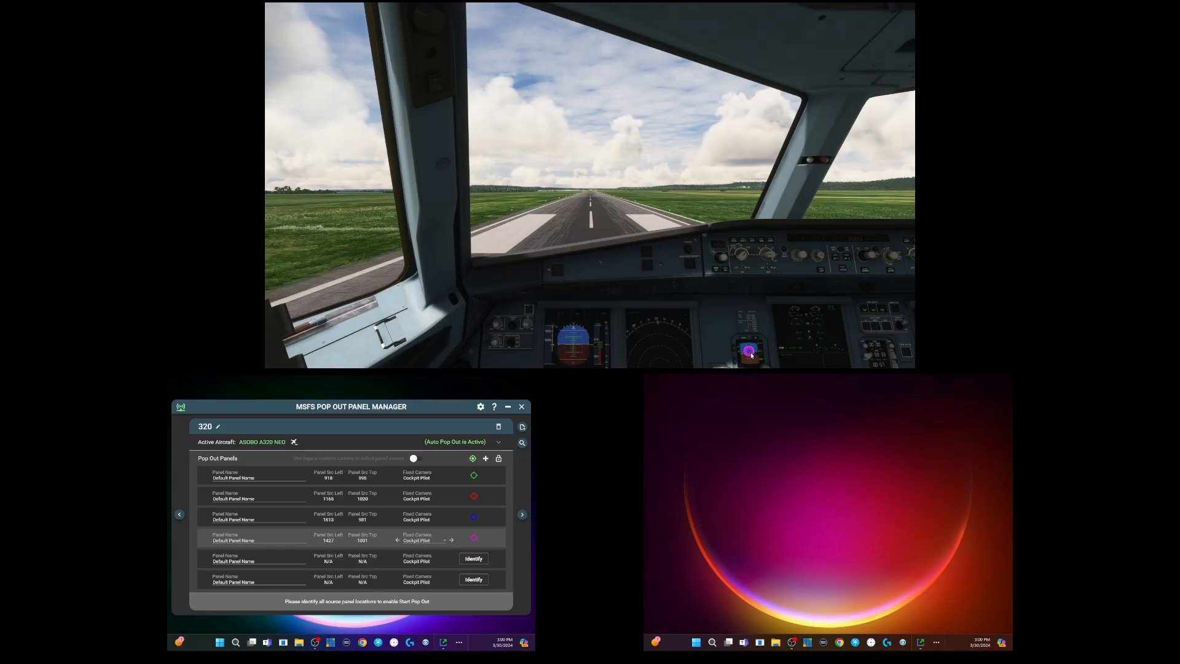
{"action": "left_click_drag", "start_coordinate": [749, 352], "coordinate": [751, 357]}
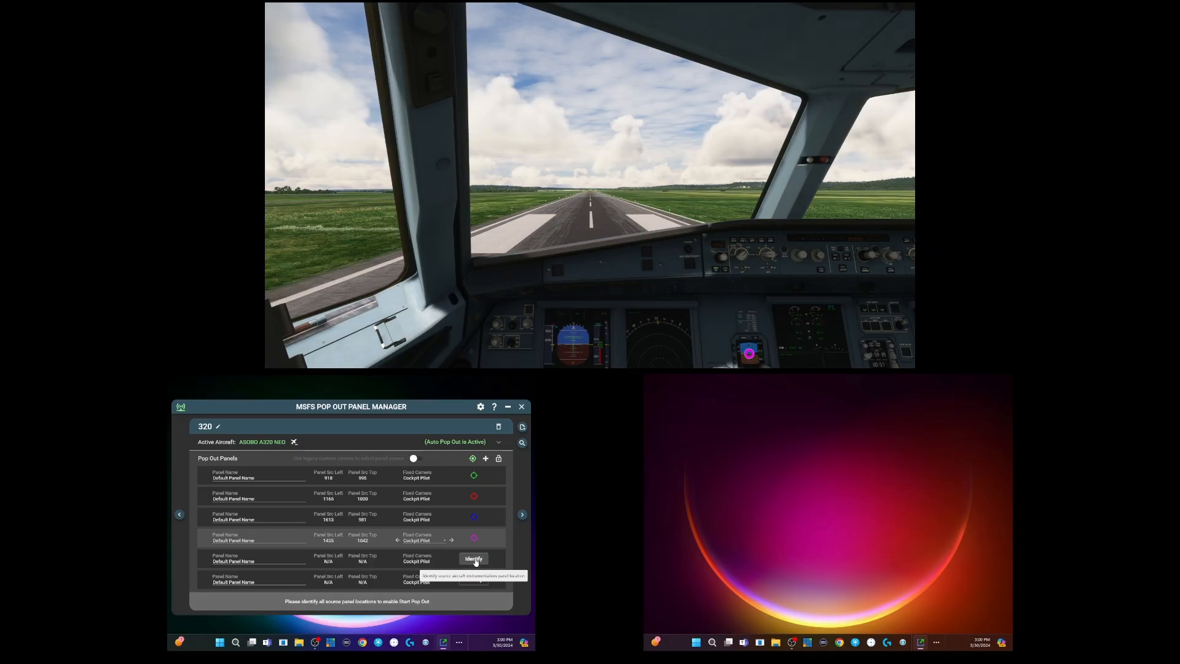
Step: Set the fifth panel's fixed camera to Instrument 3 and identify the lower center fuel display as its source
{"action": "left_click", "coordinate": [475, 560]}
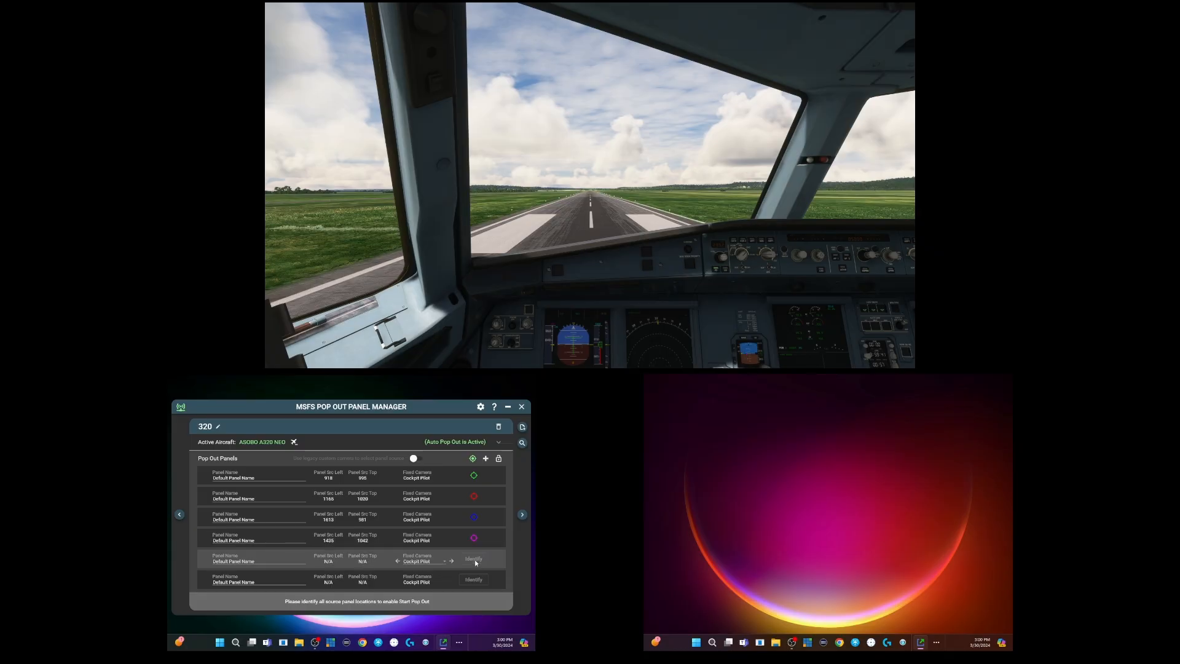
{"action": "left_click", "coordinate": [443, 562]}
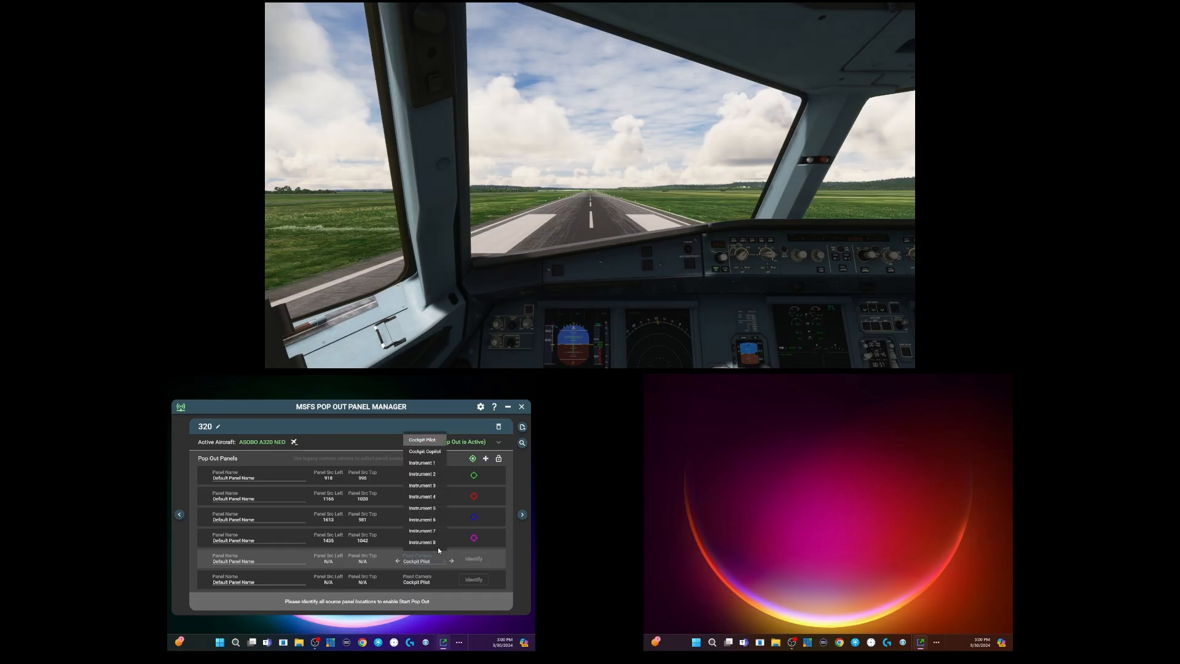
{"action": "left_click", "coordinate": [417, 487]}
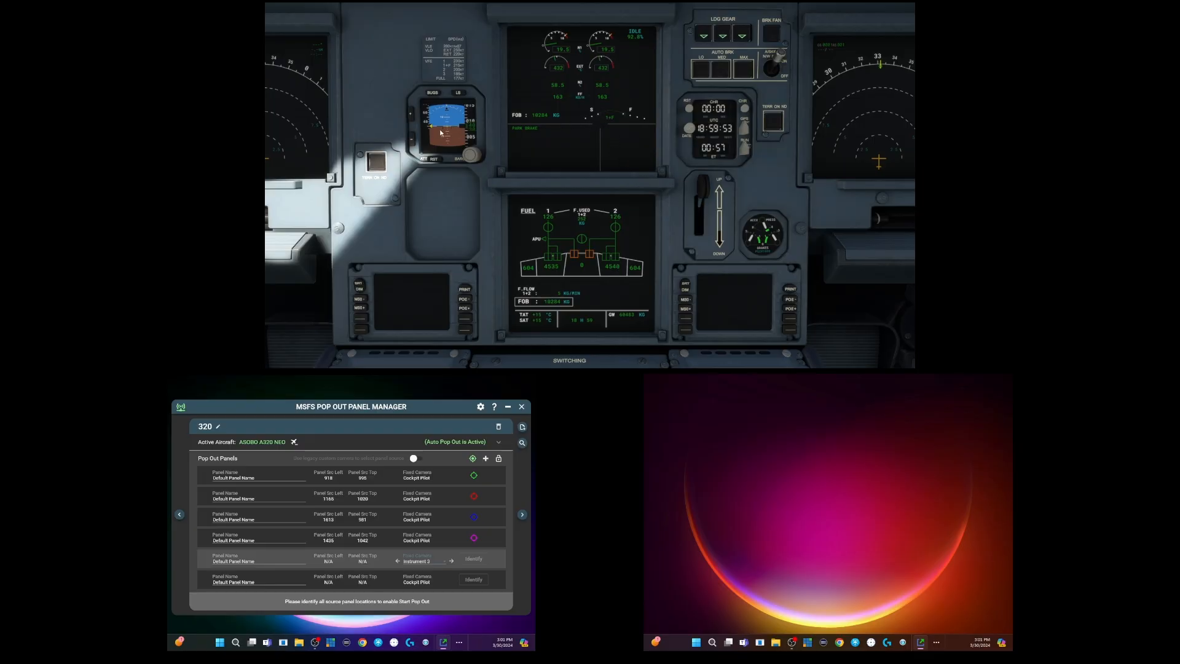
{"action": "left_click", "coordinate": [582, 261]}
{"action": "left_click_drag", "start_coordinate": [582, 260], "coordinate": [585, 262]}
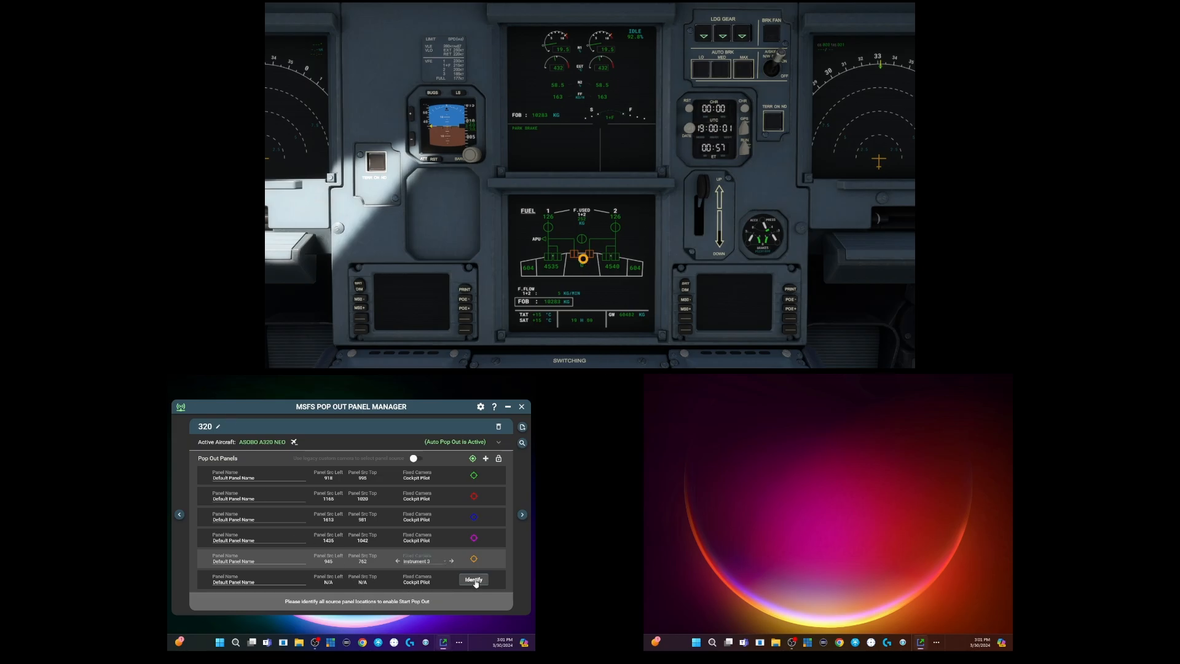
Step: Set the sixth panel's fixed camera to Instrument 5 and identify the screen above the pilot-side keypad as its source
{"action": "left_click", "coordinate": [474, 580]}
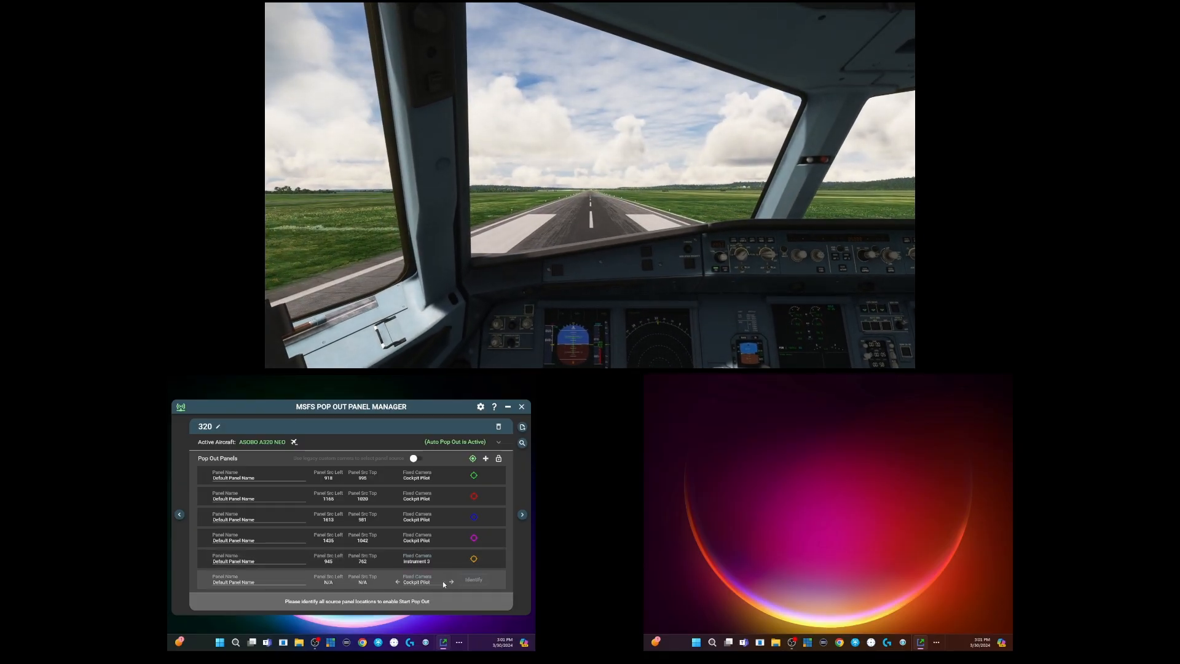
{"action": "left_click", "coordinate": [445, 584]}
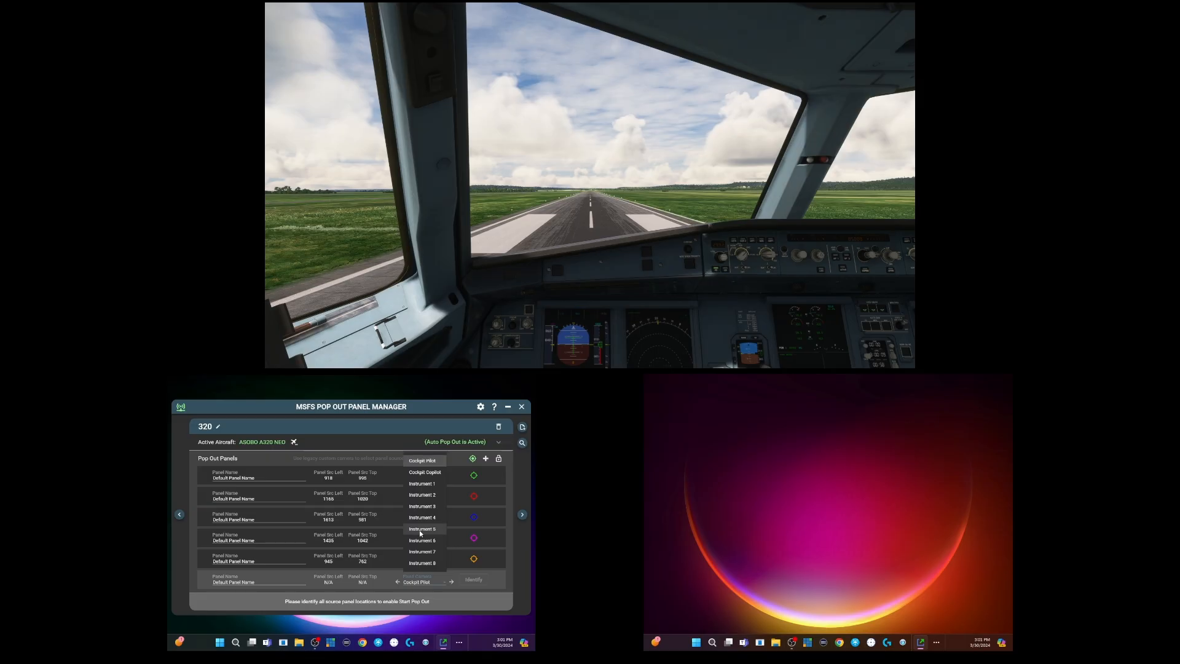
{"action": "left_click", "coordinate": [421, 530]}
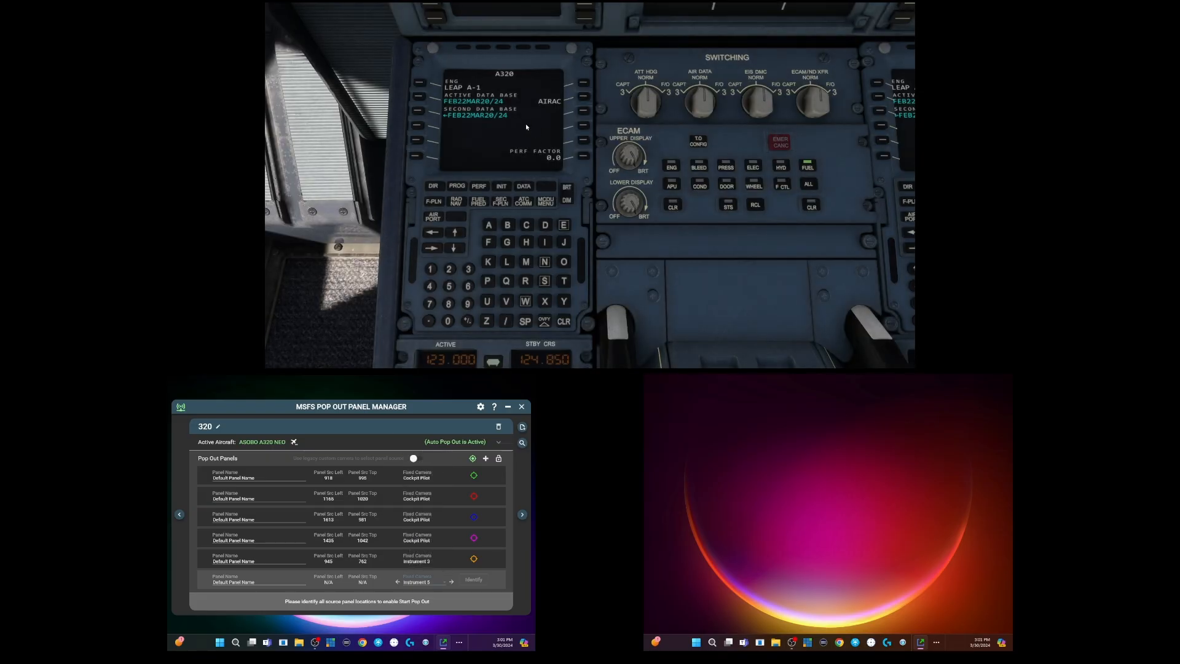
{"action": "left_click", "coordinate": [502, 116]}
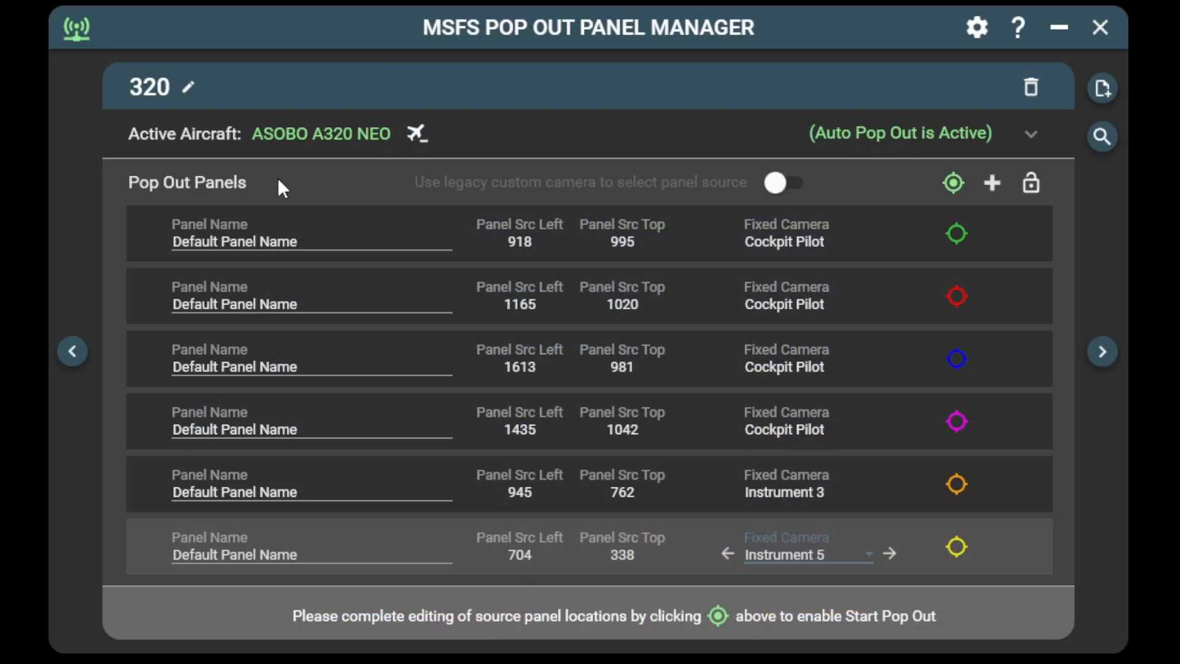
Step: Name the six panels 1 through 6 in list order and finish editing the source panel locations
{"action": "left_click", "coordinate": [315, 240]}
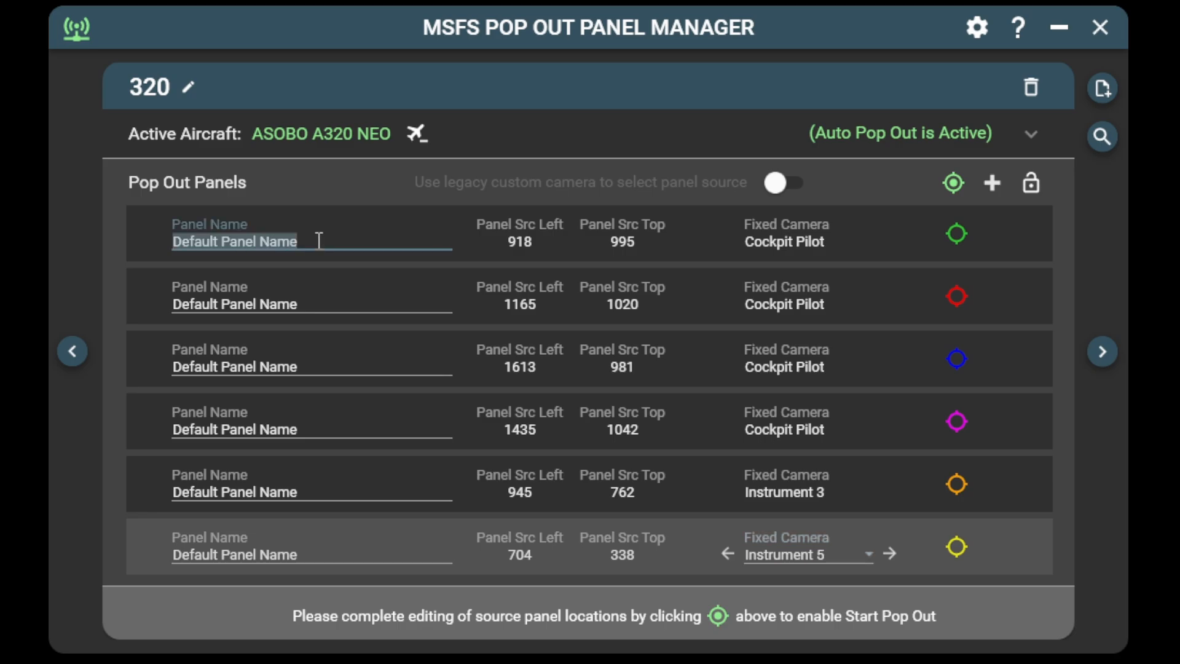
{"action": "type", "text": "1"}
{"action": "left_click", "coordinate": [325, 301]}
{"action": "type", "text": "23"}
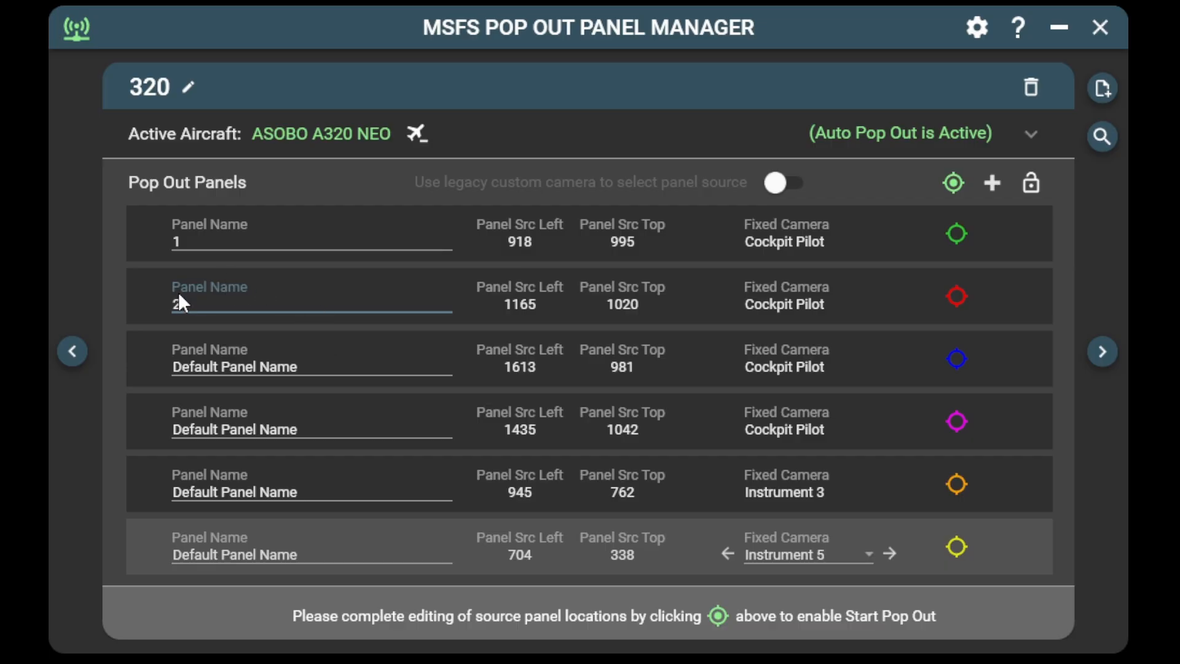
{"action": "left_click", "coordinate": [319, 369]}
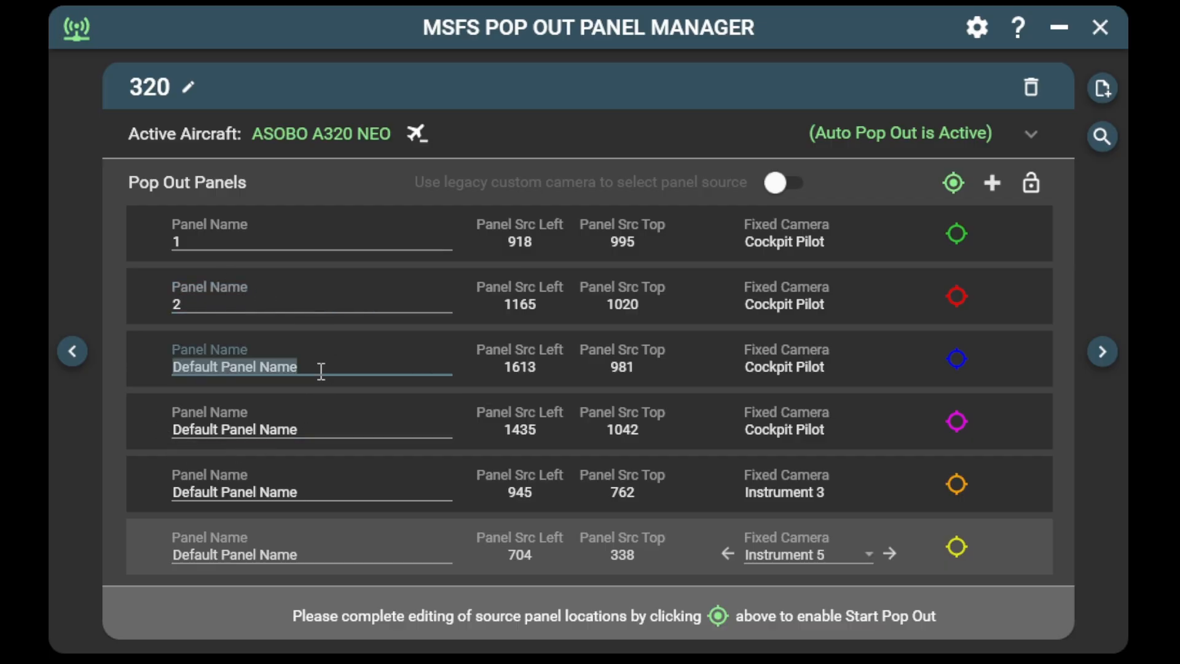
{"action": "type", "text": "3"}
{"action": "left_click", "coordinate": [318, 431]}
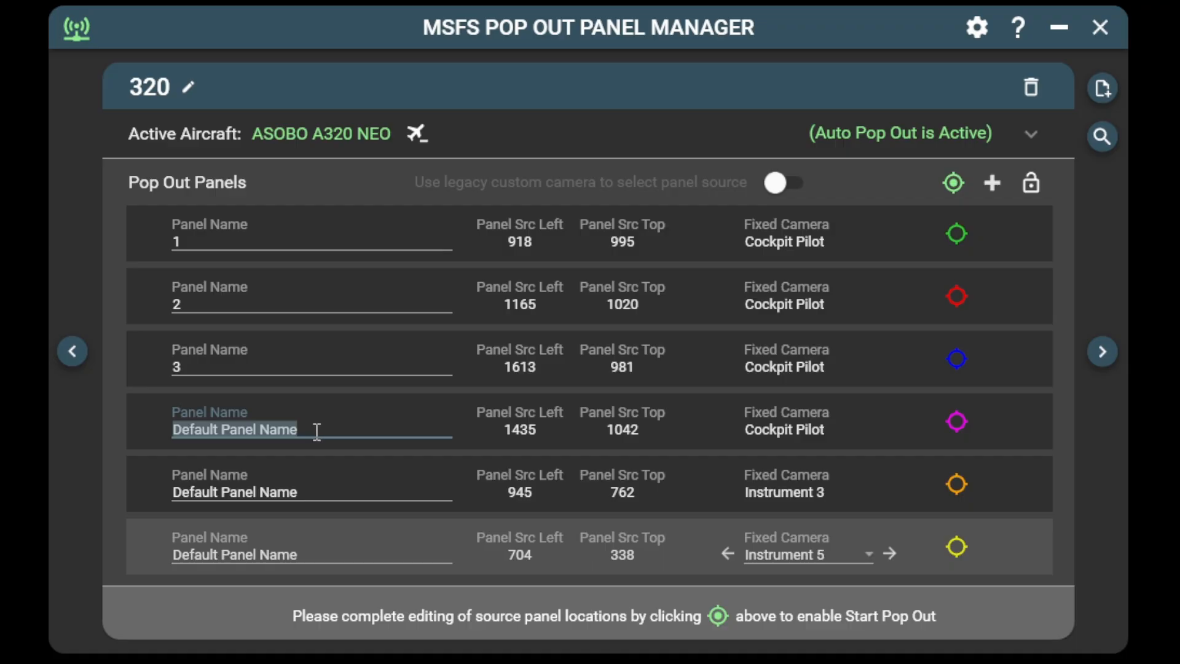
{"action": "type", "text": "4"}
{"action": "left_click", "coordinate": [335, 494]}
{"action": "type", "text": "5"}
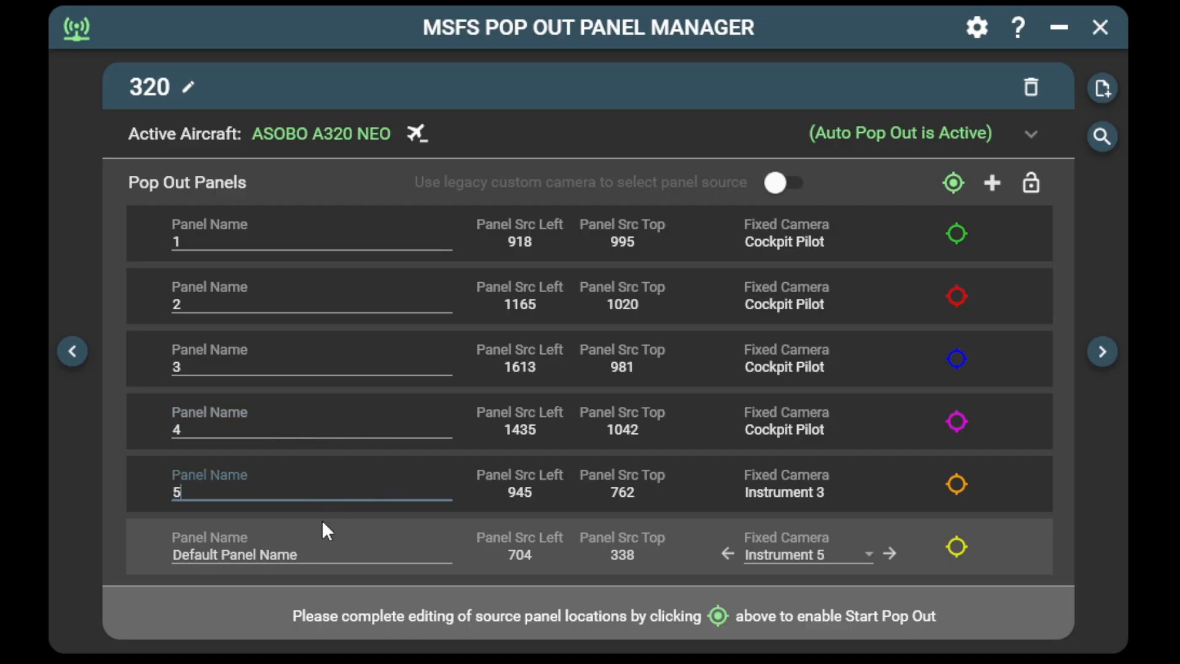
{"action": "left_click", "coordinate": [321, 554]}
{"action": "type", "text": "6"}
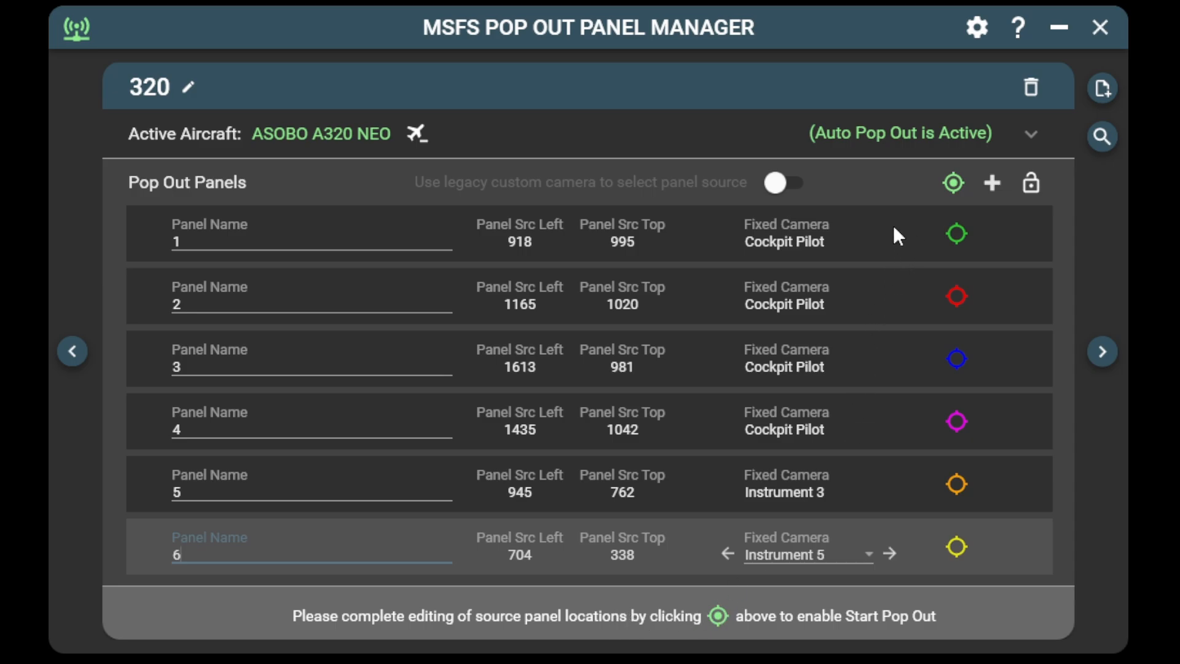
{"action": "left_click", "coordinate": [953, 184]}
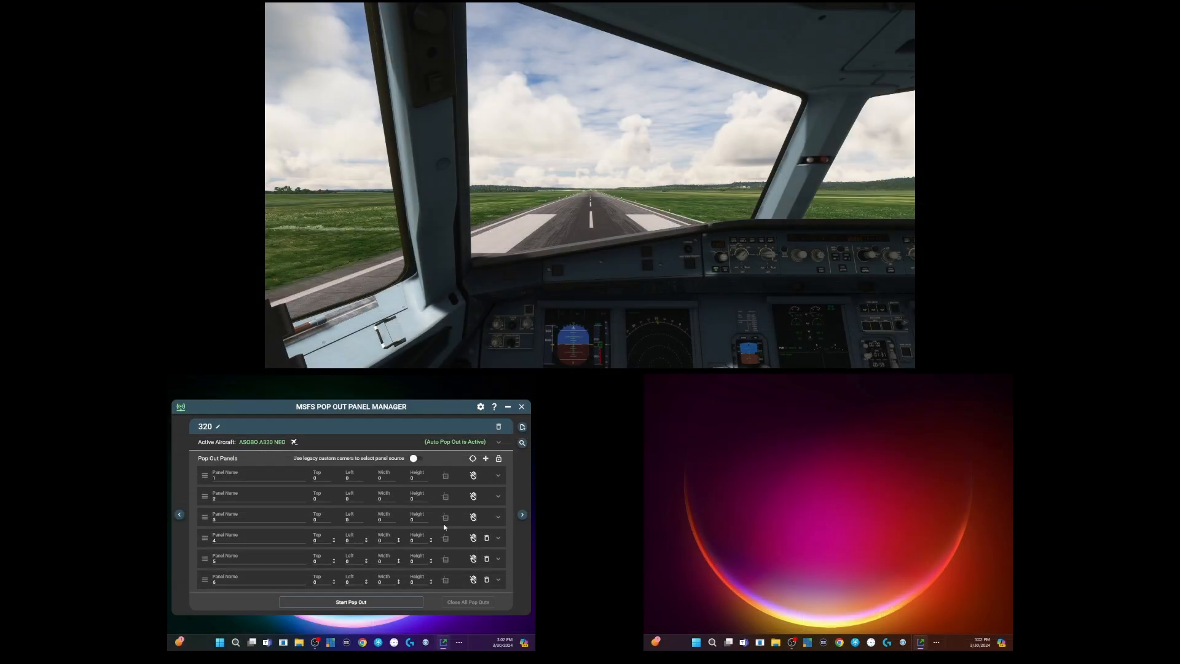
Step: Run the pop out for the 320 profile's panels and close all pop outs
{"action": "left_click", "coordinate": [352, 603]}
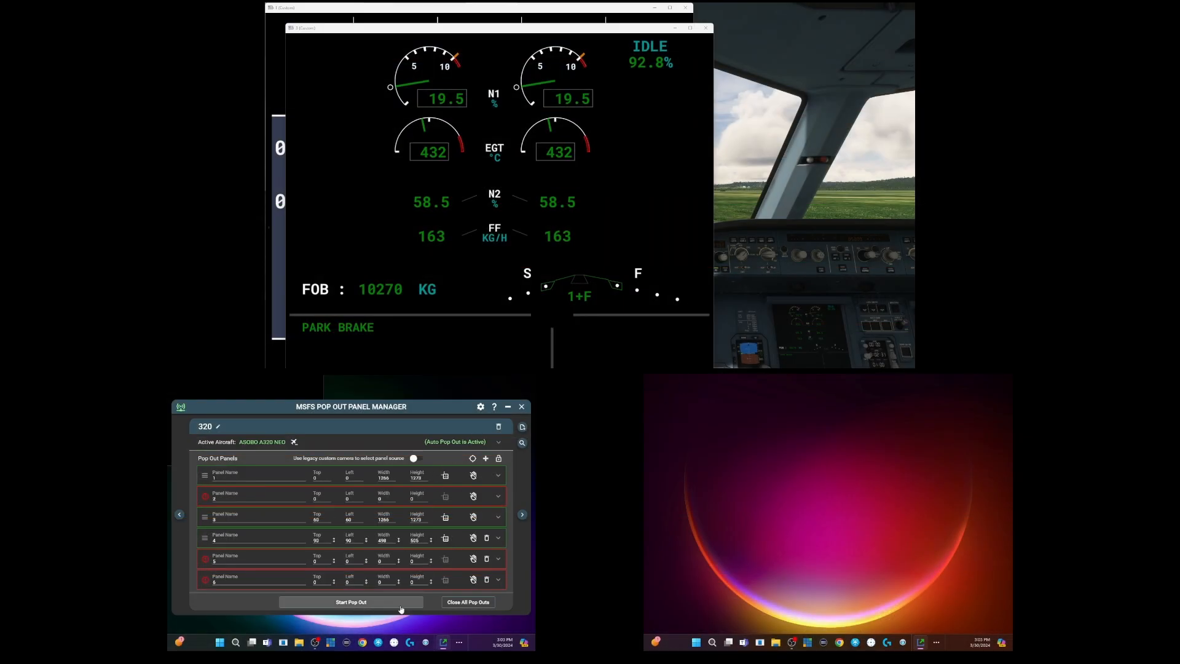
{"action": "left_click", "coordinate": [479, 604]}
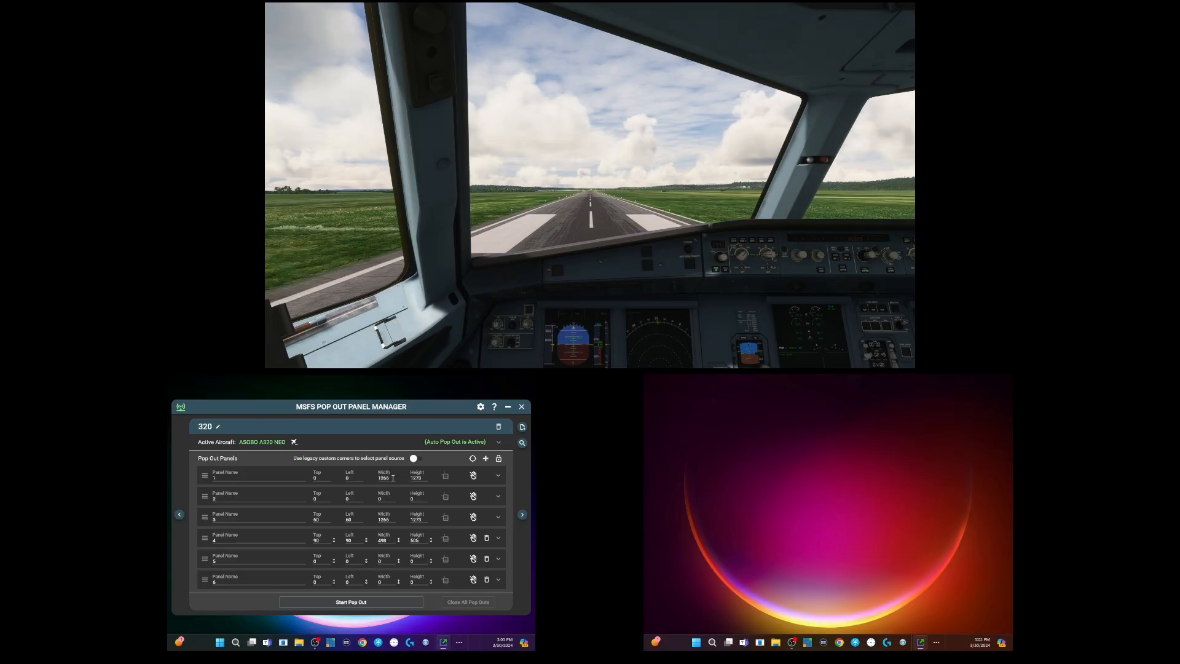
{"action": "left_click", "coordinate": [499, 460]}
{"action": "left_click", "coordinate": [499, 460]}
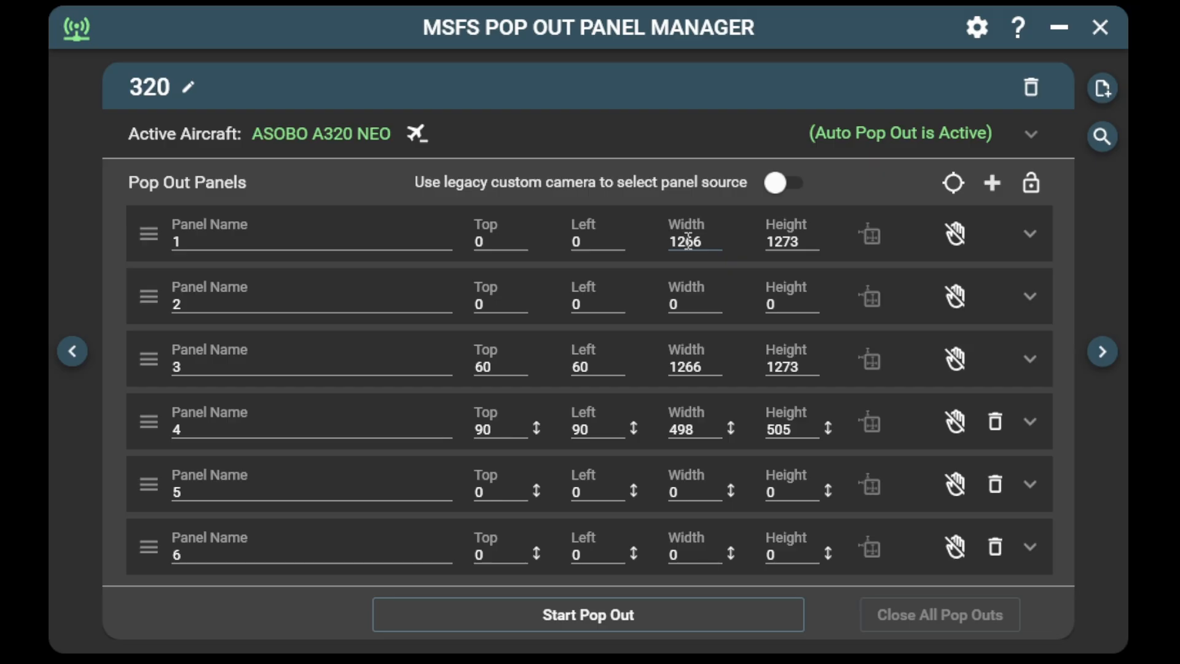
Step: Set the width of all six pop out panels to 300
{"action": "double_click", "coordinate": [688, 241]}
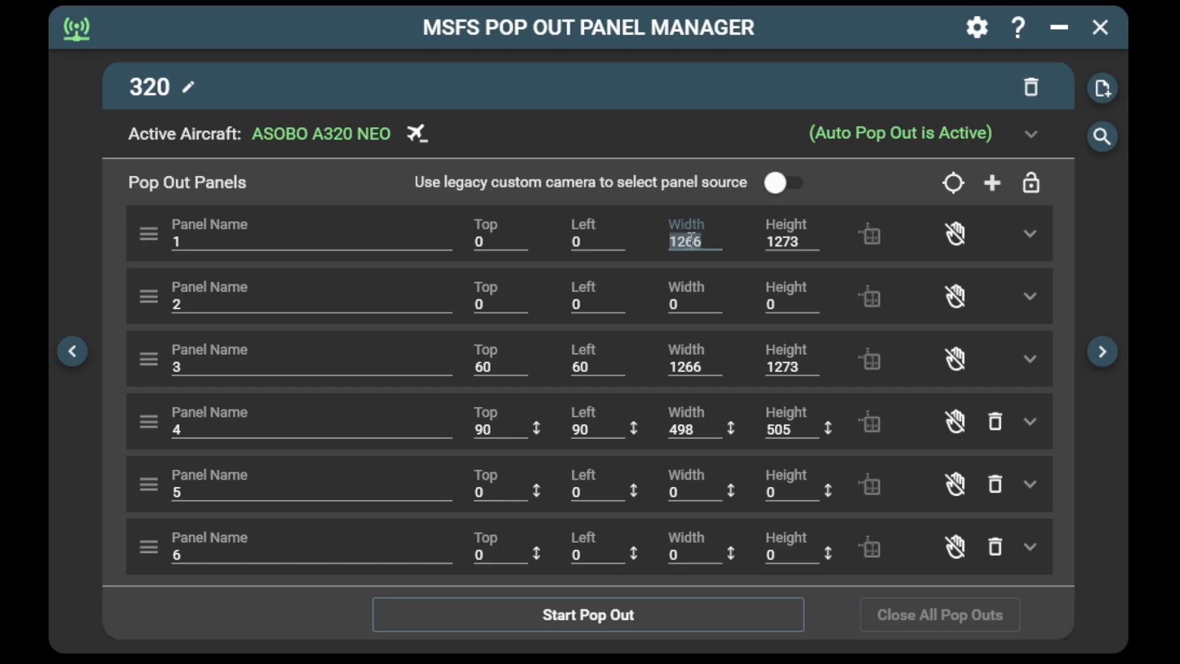
{"action": "type", "text": "300"}
{"action": "double_click", "coordinate": [684, 302]}
{"action": "type", "text": "300"}
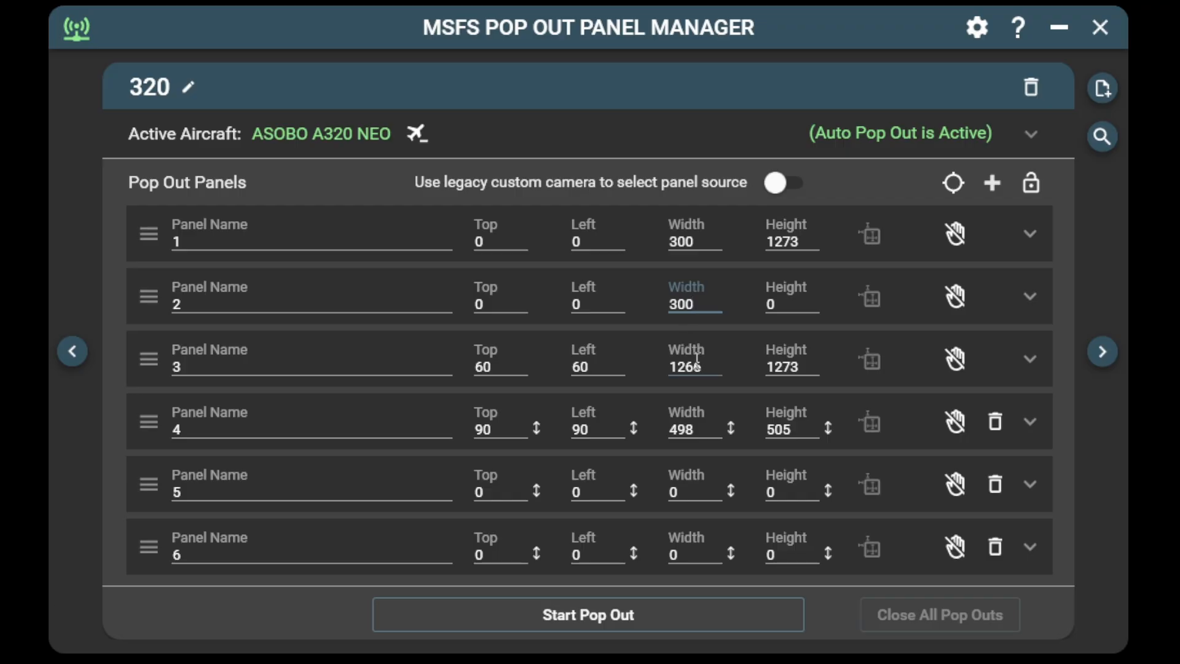
{"action": "double_click", "coordinate": [697, 362]}
{"action": "type", "text": "300"}
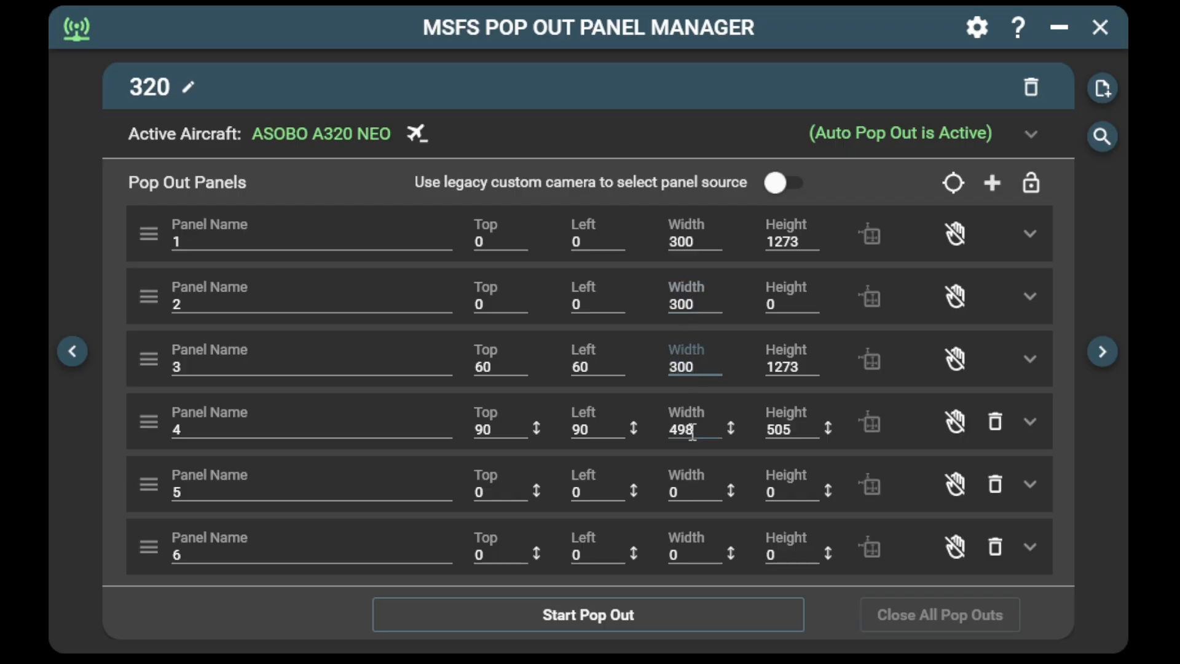
{"action": "double_click", "coordinate": [692, 430]}
{"action": "type", "text": "300"}
{"action": "double_click", "coordinate": [693, 492]}
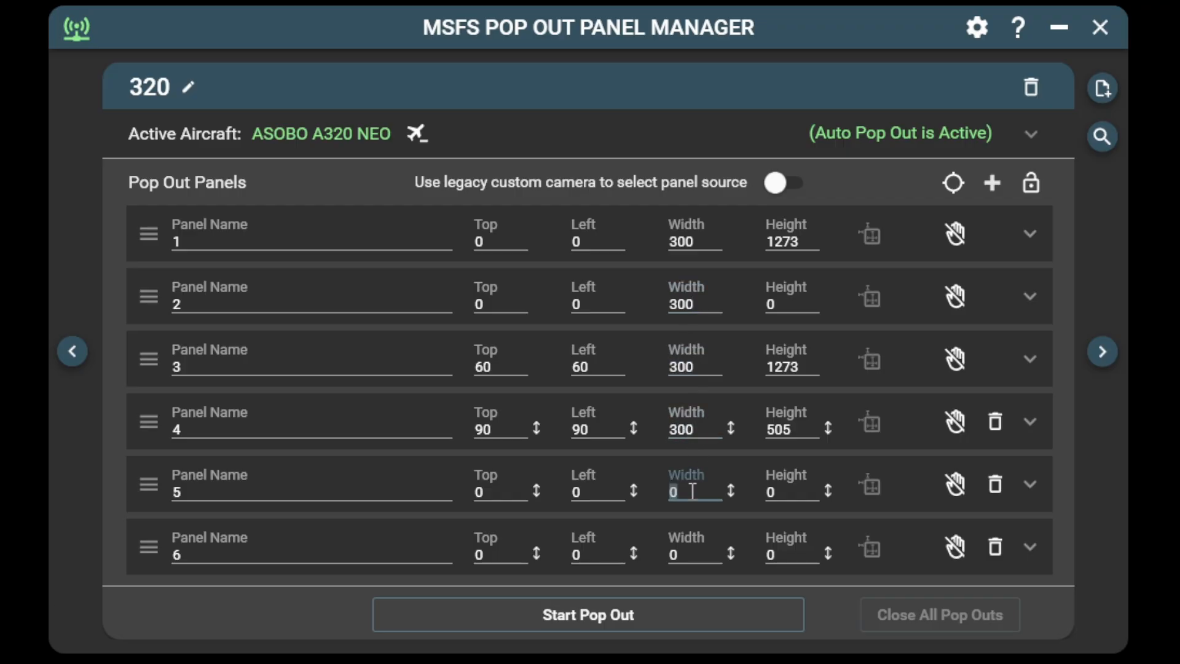
{"action": "type", "text": "300"}
{"action": "double_click", "coordinate": [689, 556]}
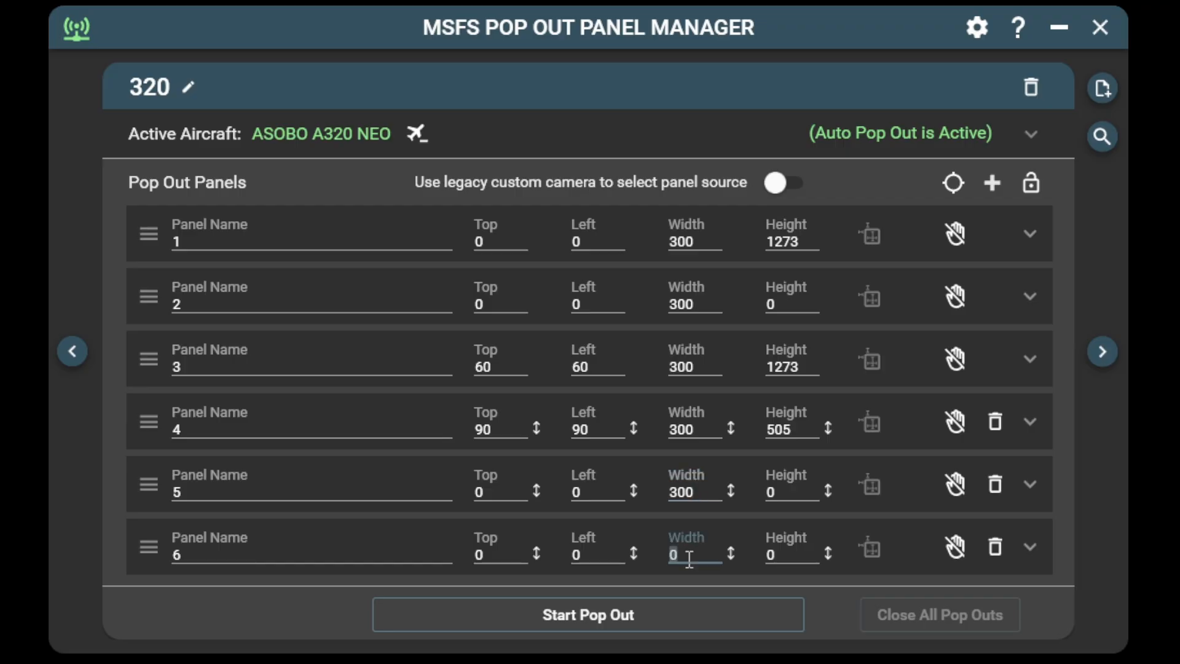
{"action": "type", "text": "300"}
Step: Set the height of all six pop out panels to 200
{"action": "double_click", "coordinate": [792, 243]}
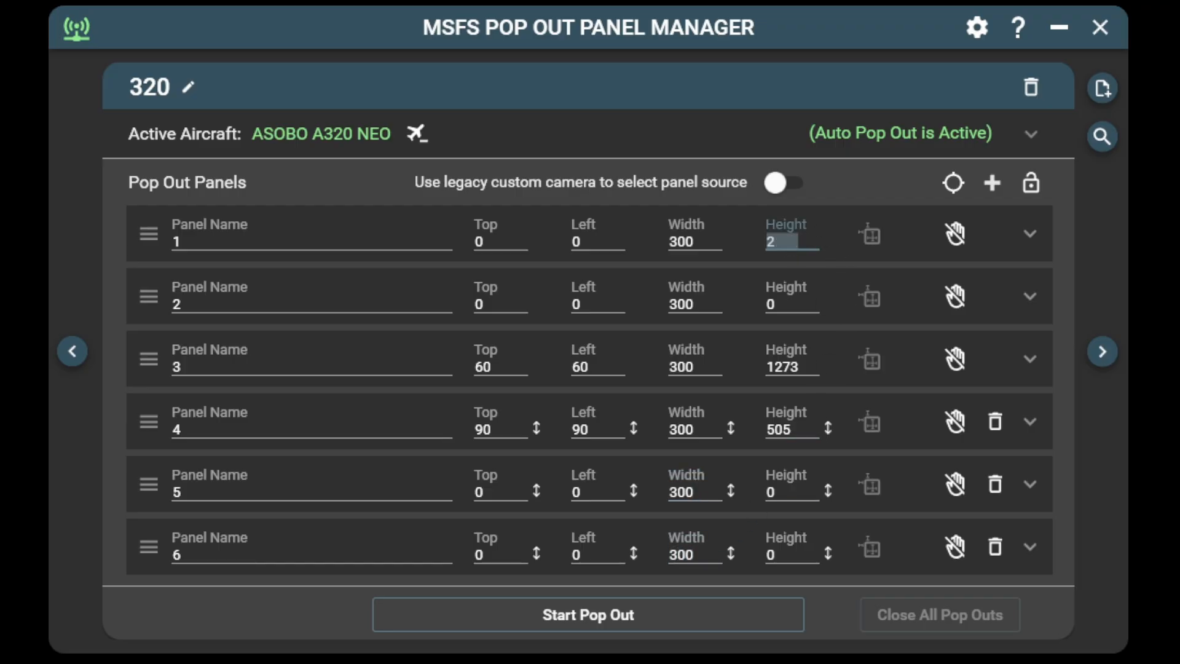
{"action": "type", "text": "200"}
{"action": "double_click", "coordinate": [796, 305]}
{"action": "type", "text": "200"}
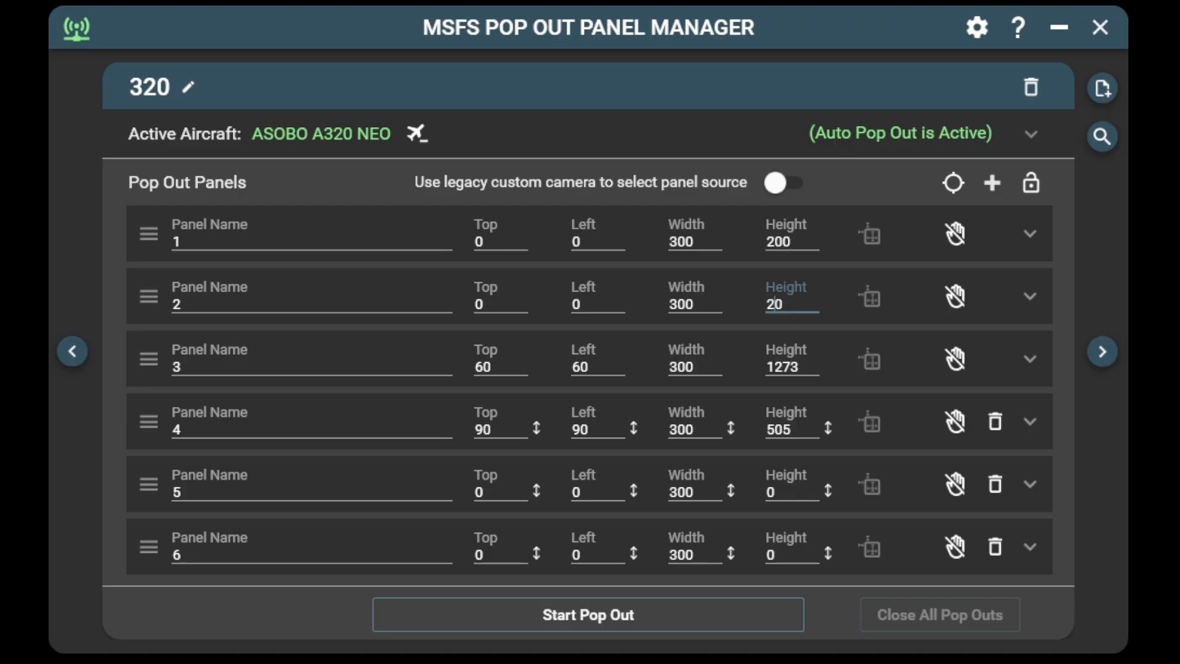
{"action": "double_click", "coordinate": [790, 365]}
{"action": "type", "text": "200"}
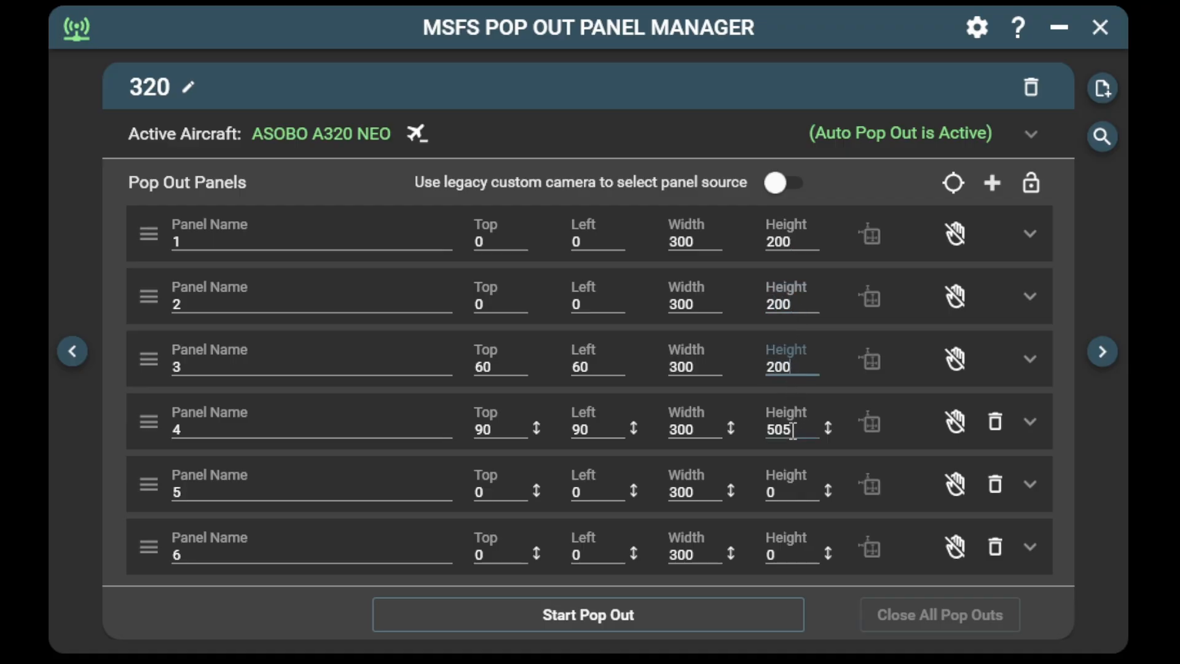
{"action": "double_click", "coordinate": [793, 430]}
{"action": "type", "text": "200"}
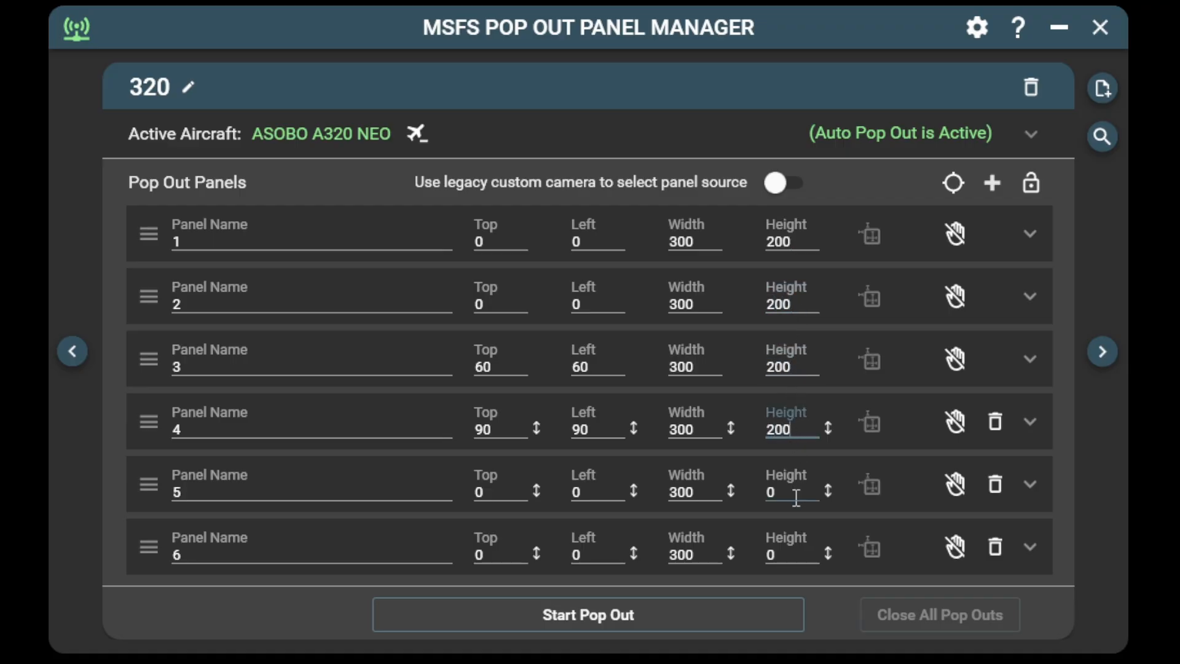
{"action": "double_click", "coordinate": [787, 492]}
{"action": "type", "text": "200"}
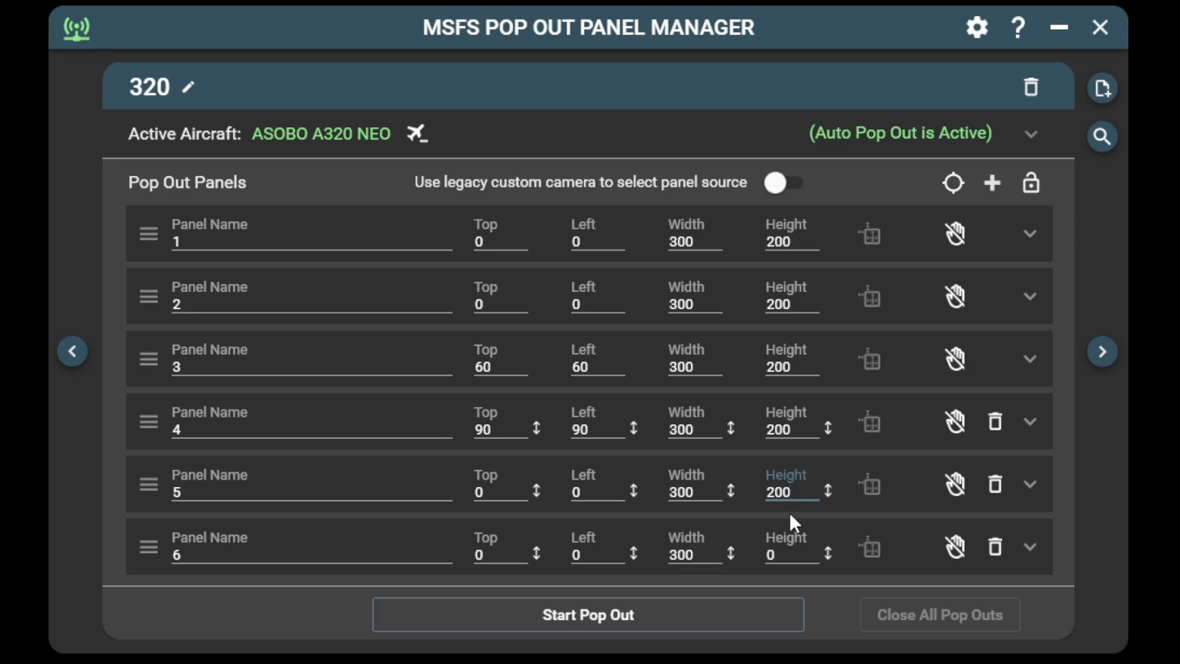
{"action": "double_click", "coordinate": [787, 556]}
{"action": "type", "text": "200"}
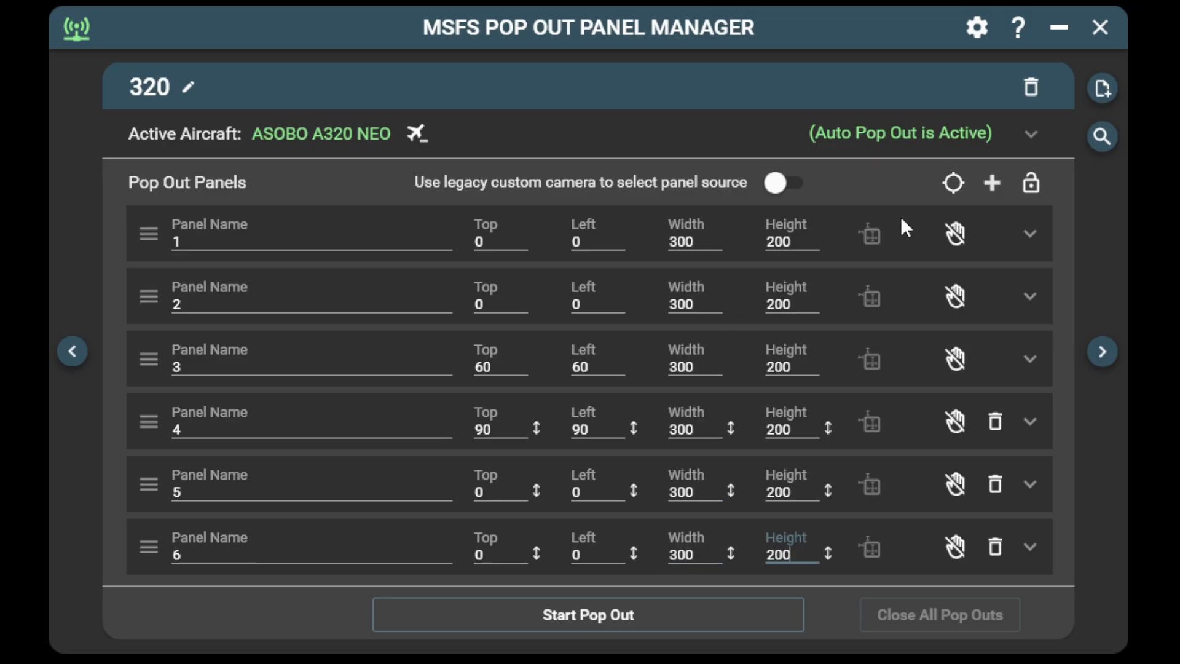
Step: Lock the panels, start the pop out for the 320 profile, and try to move the panel 6 window
{"action": "left_click", "coordinate": [1031, 183]}
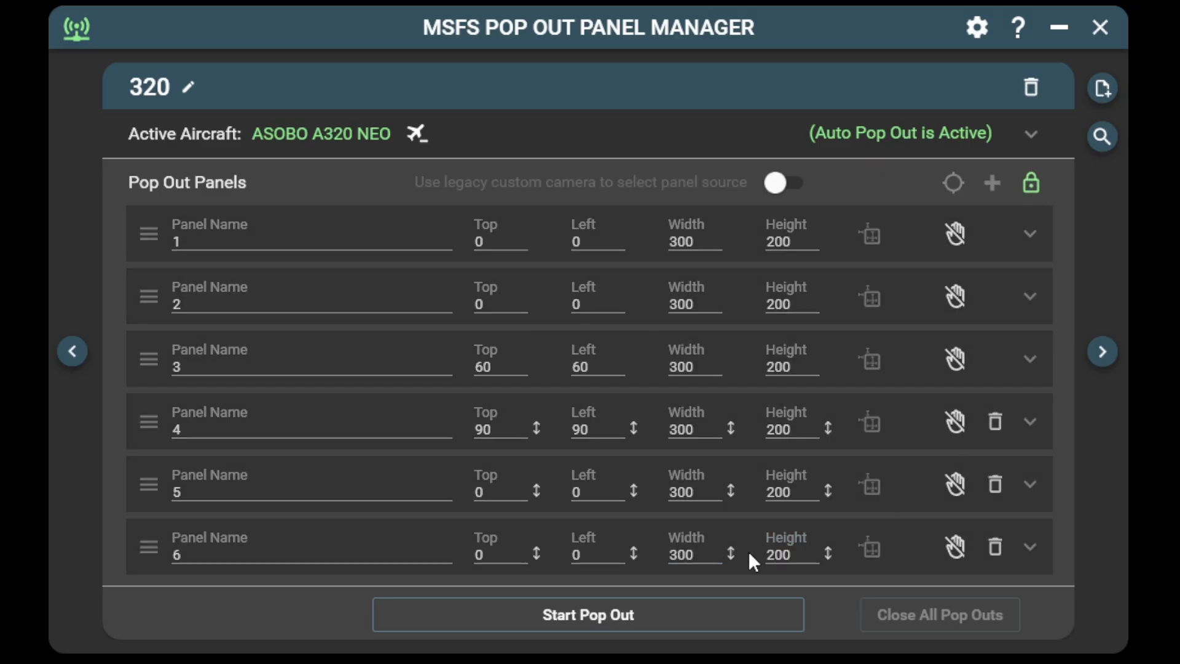
{"action": "left_click", "coordinate": [581, 619]}
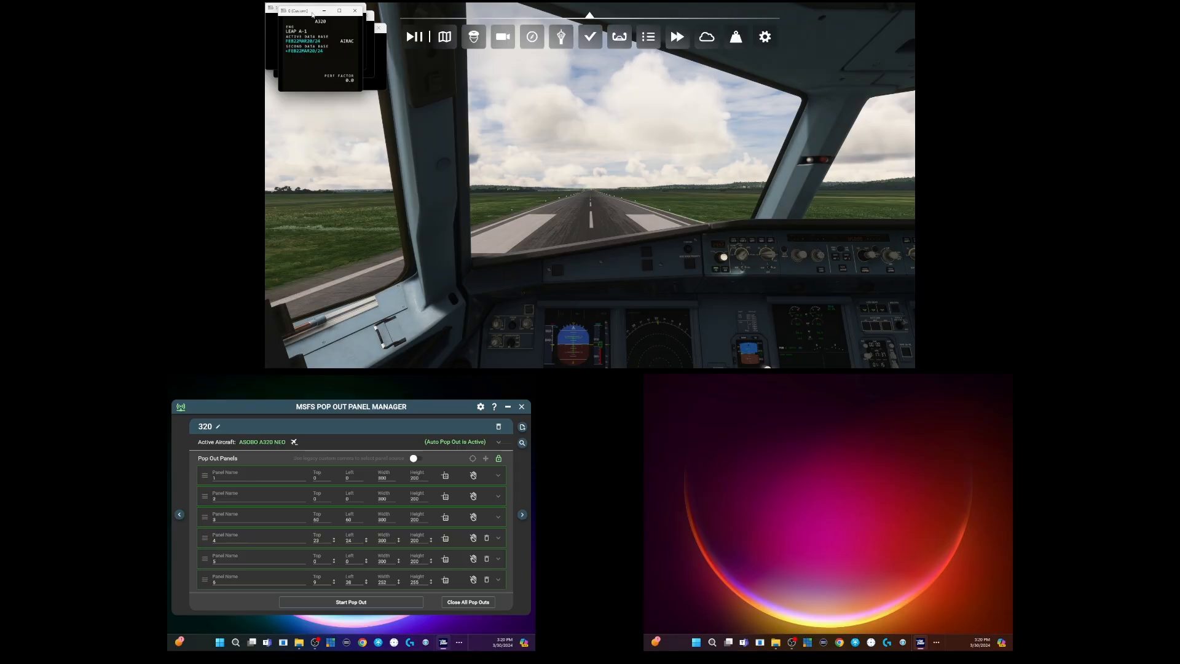
{"action": "mouse_move", "coordinate": [312, 13]}
{"action": "left_mouse_down"}
{"action": "mouse_move", "coordinate": [335, 68]}
{"action": "mouse_move", "coordinate": [661, 434]}
{"action": "mouse_move", "coordinate": [931, 411]}
{"action": "mouse_move", "coordinate": [314, 12]}
{"action": "left_mouse_up"}
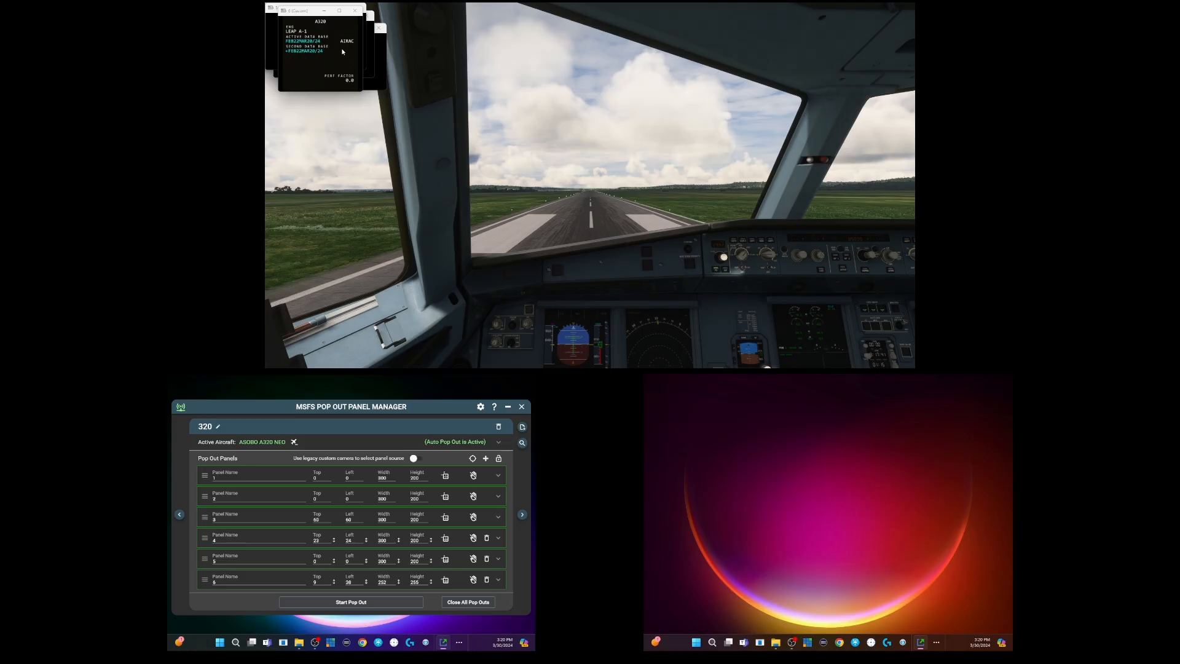
Step: Move all six popped-out windows to the empty second monitor, with panels 4, 5, 6 in an upper row and 3, 2, 1 below
{"action": "left_click_drag", "start_coordinate": [314, 15], "coordinate": [943, 406]}
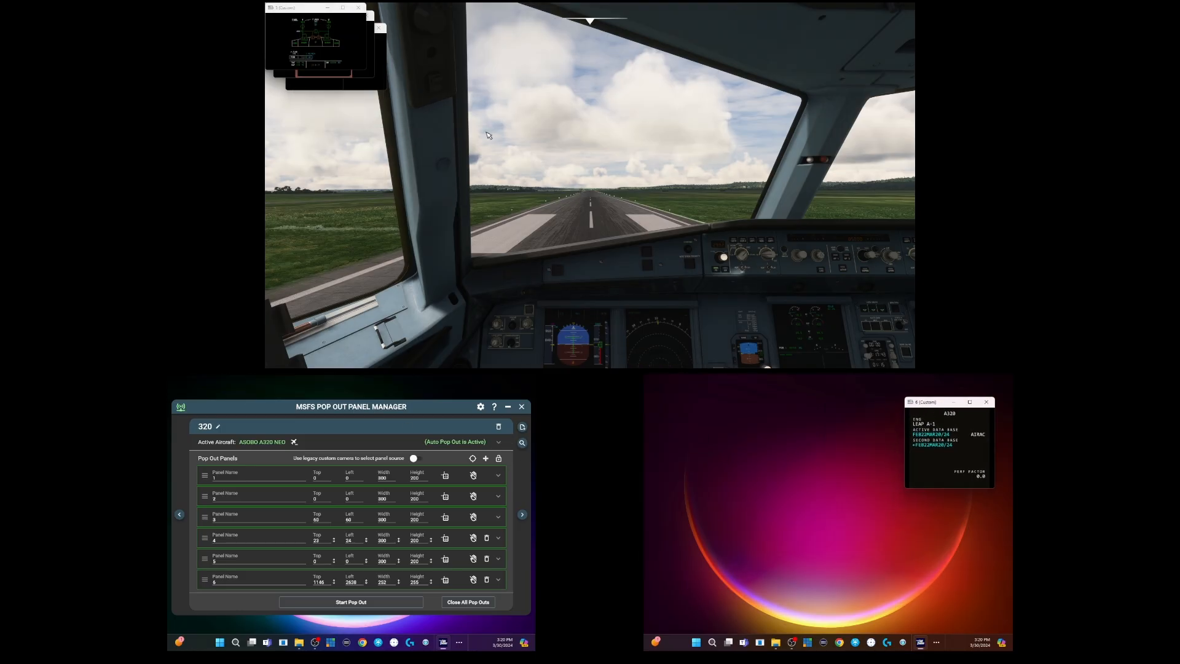
{"action": "left_click_drag", "start_coordinate": [313, 11], "coordinate": [828, 406]}
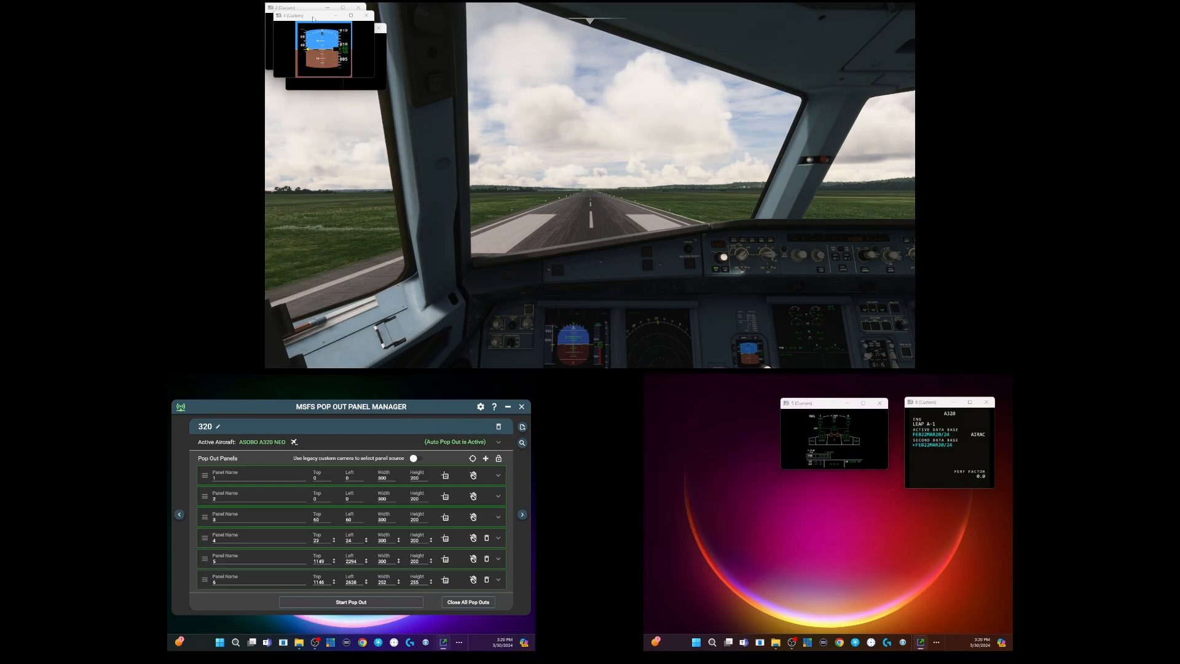
{"action": "left_click_drag", "start_coordinate": [312, 18], "coordinate": [696, 408]}
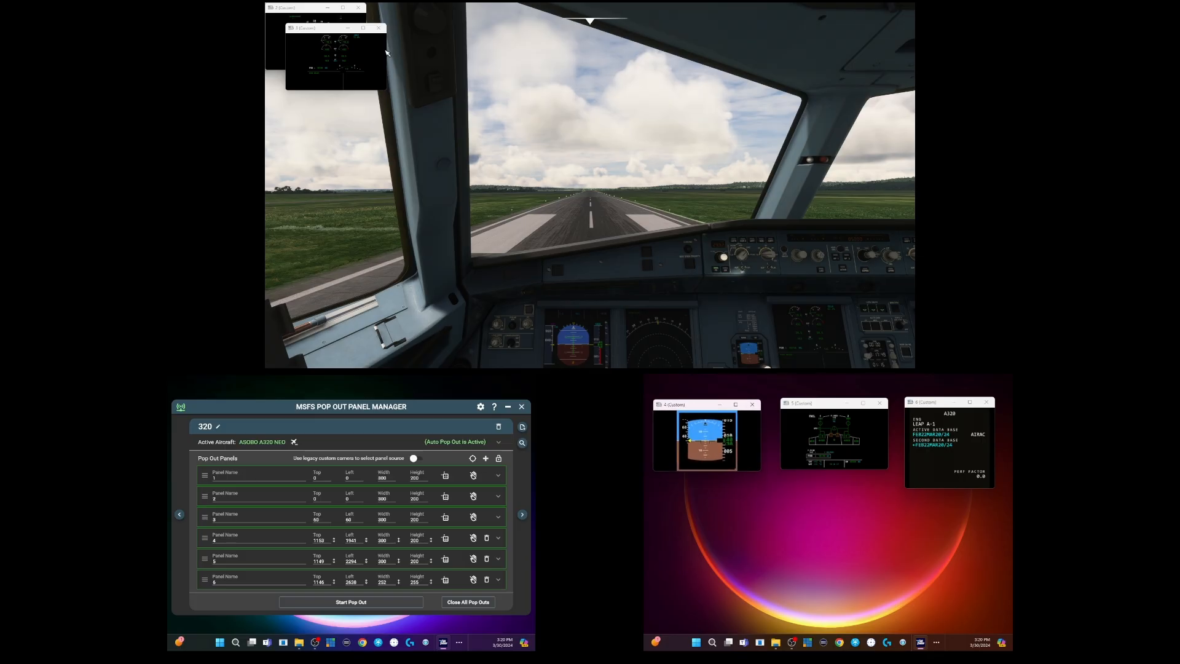
{"action": "left_click_drag", "start_coordinate": [319, 28], "coordinate": [699, 518]}
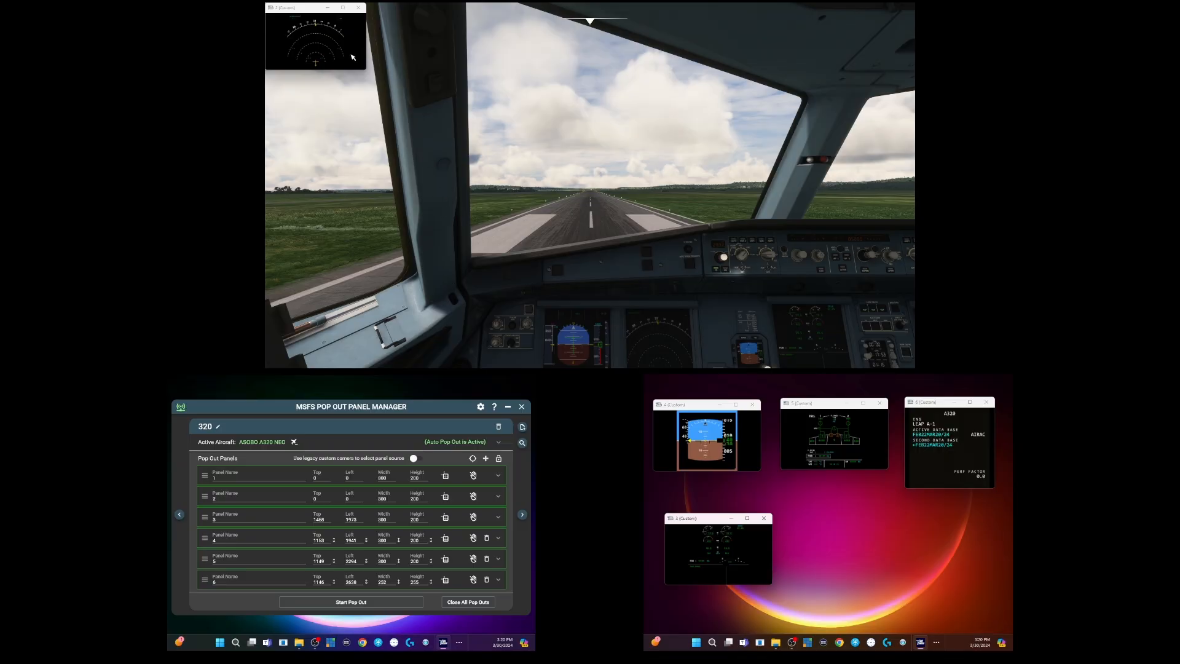
{"action": "left_click_drag", "start_coordinate": [311, 11], "coordinate": [828, 529]}
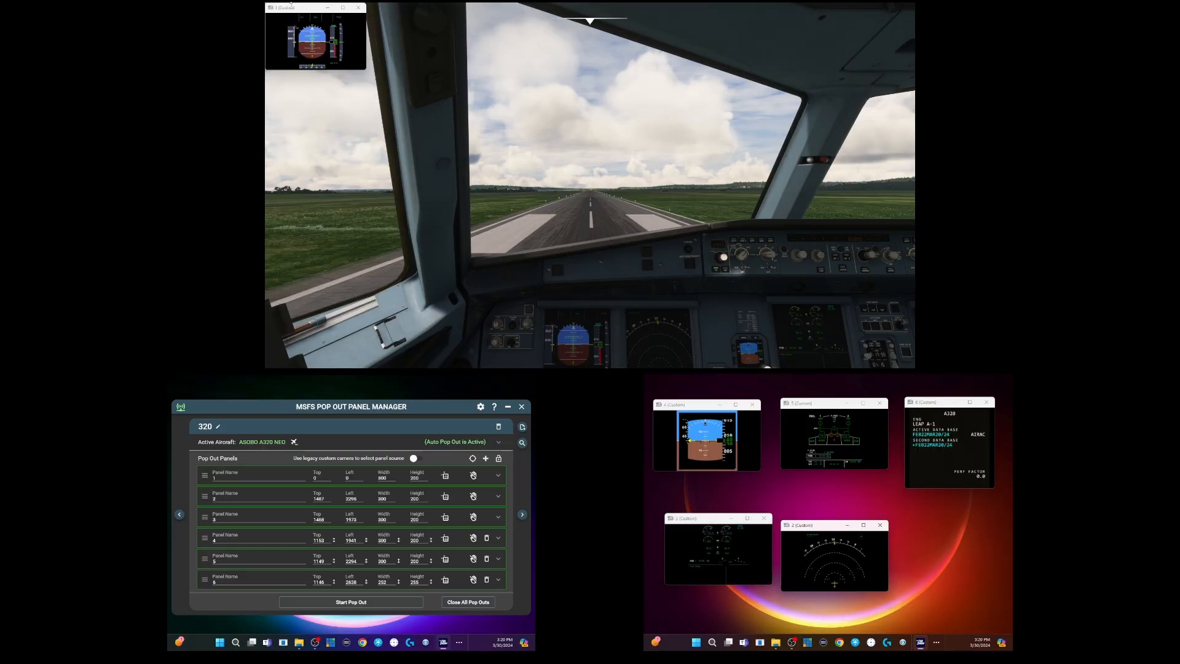
{"action": "left_click_drag", "start_coordinate": [308, 12], "coordinate": [943, 531]}
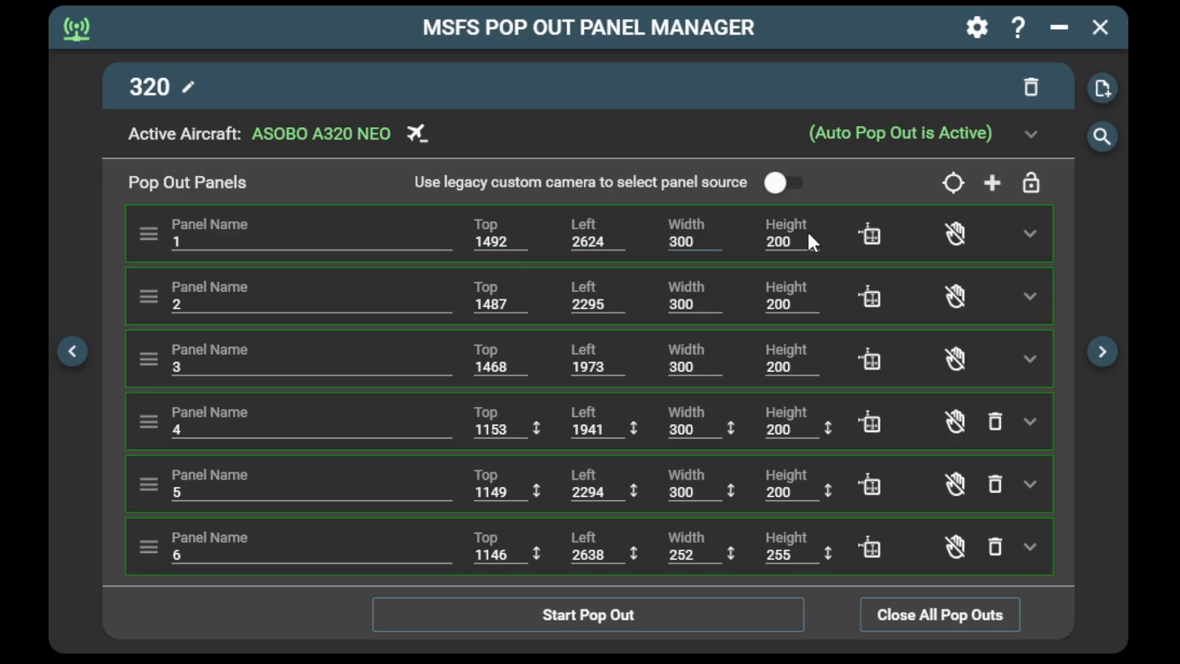
Step: Show panel 1's additional options and try switching its keyboard adjustment mode on and off
{"action": "left_click", "coordinate": [1031, 236]}
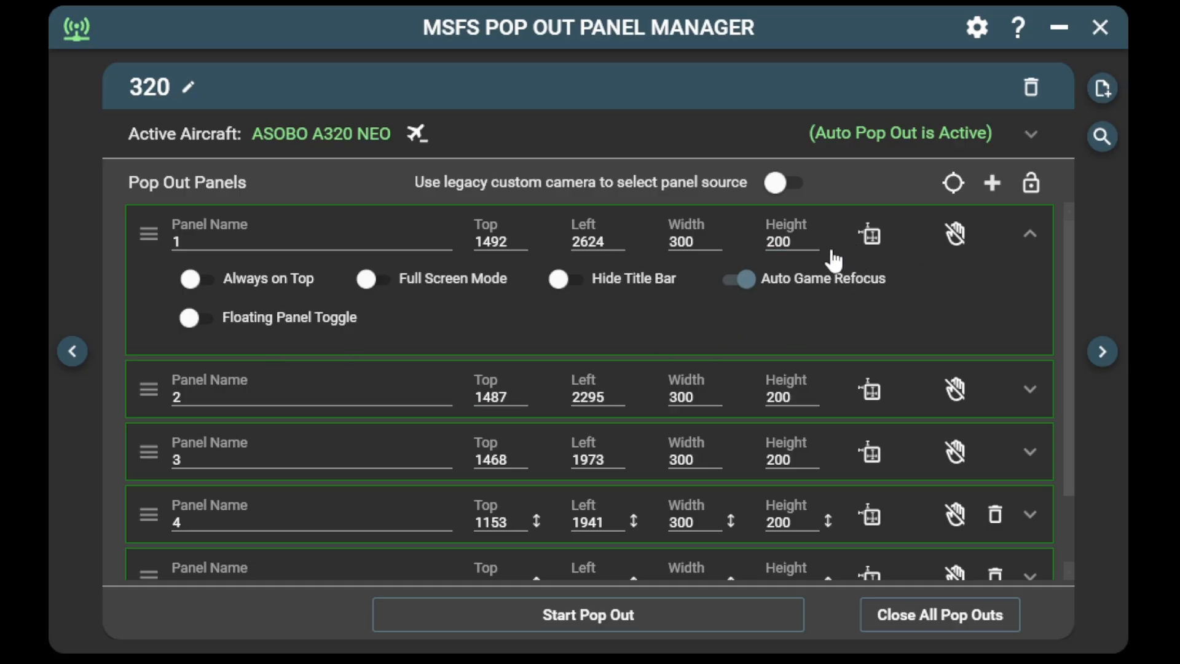
{"action": "left_click", "coordinate": [874, 240]}
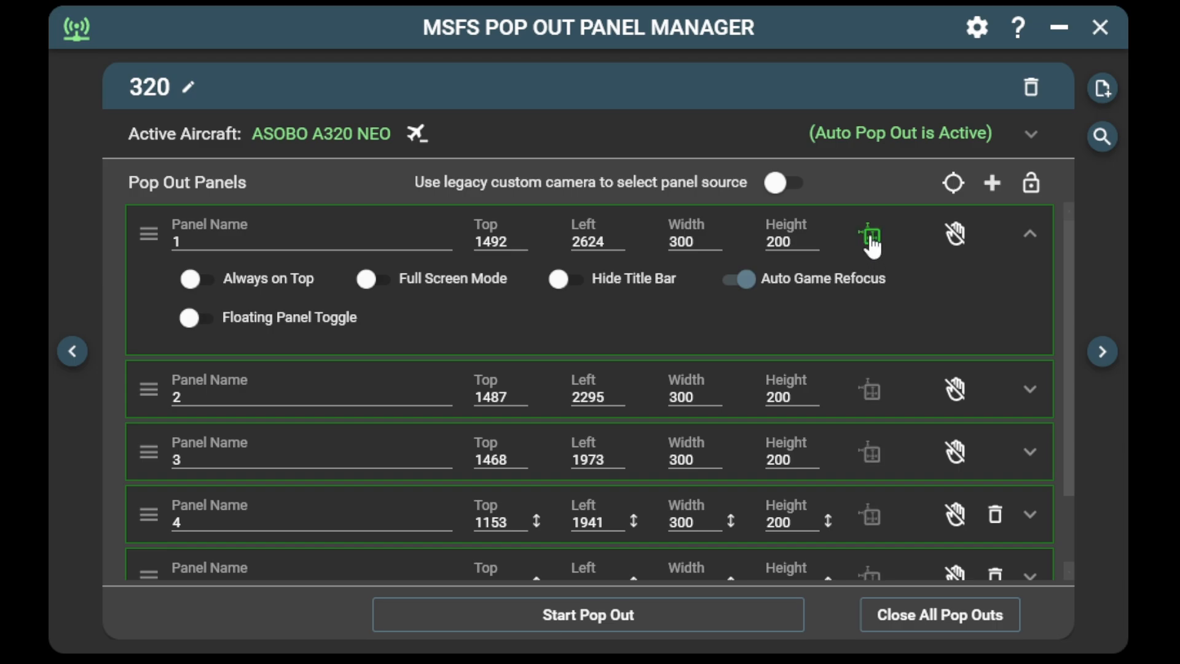
{"action": "left_click", "coordinate": [872, 245]}
{"action": "left_click", "coordinate": [804, 238]}
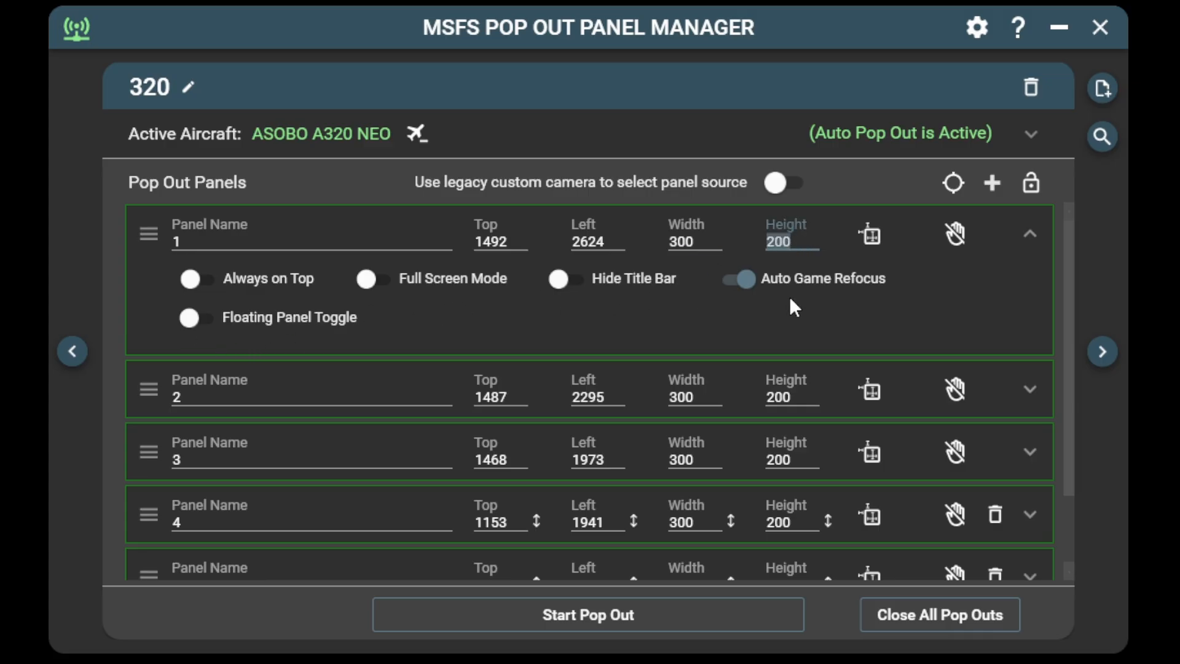
{"action": "left_click", "coordinate": [828, 528]}
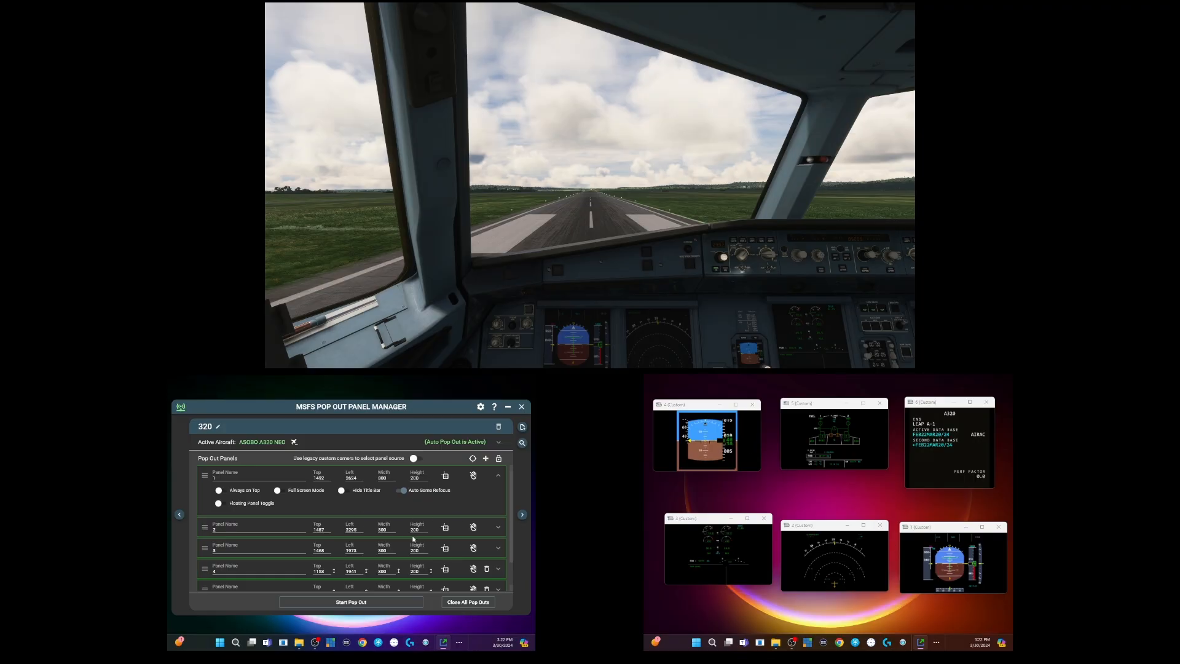
Step: With panel 4's keyboard adjustment mode on, nudge its window horizontally to a Left value of 1951 and slightly lower than its starting position
{"action": "scroll", "coordinate": [511, 559], "scroll_direction": "down", "scroll_amount": 1}
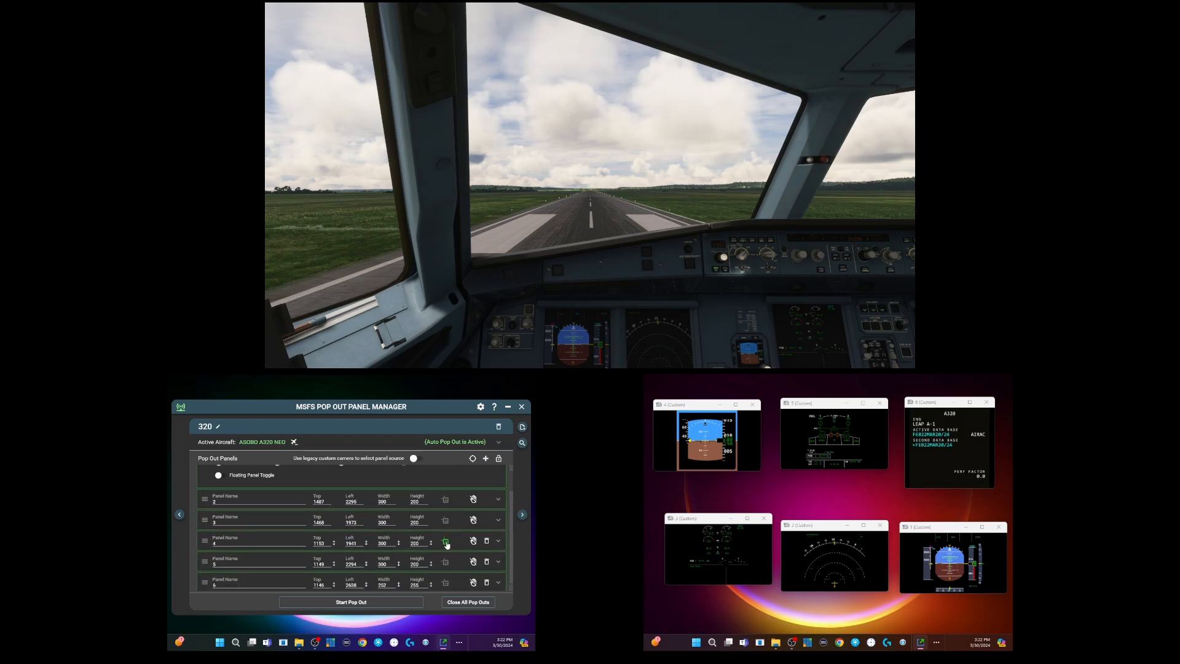
{"action": "key", "text": "Left"}
{"action": "key", "text": "Left"}
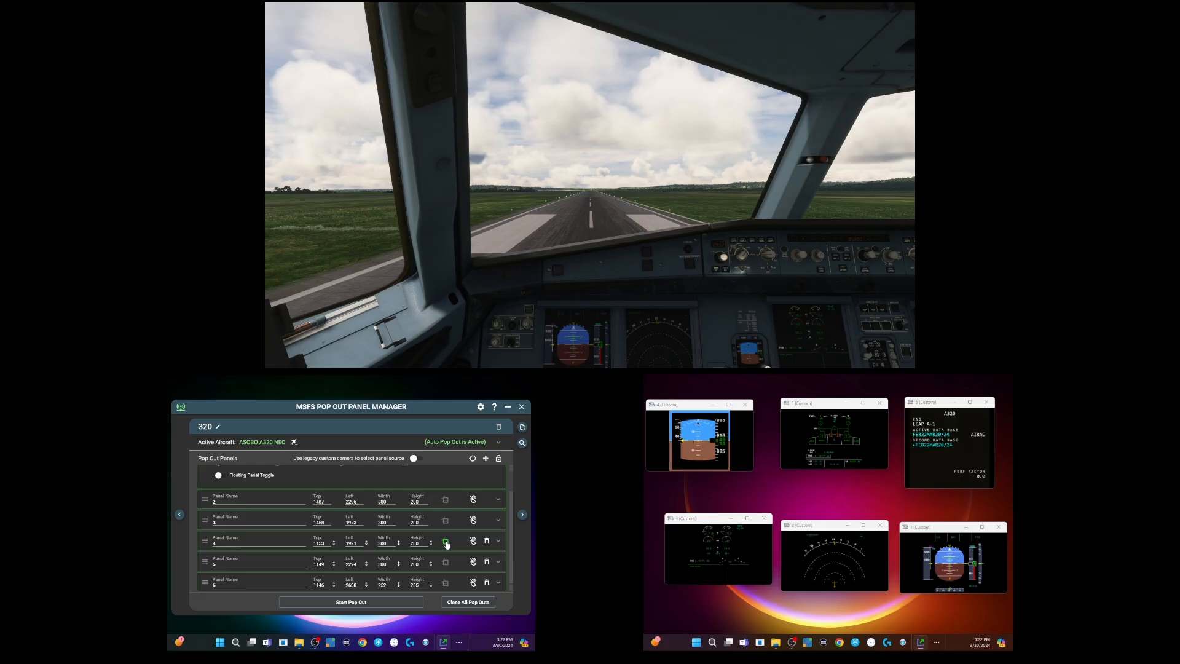
{"action": "key", "text": "Right"}
{"action": "key", "text": "Right"}
{"action": "key", "text": "Right"}
{"action": "key", "text": "Down"}
{"action": "key", "text": "Down"}
{"action": "key", "text": "Down"}
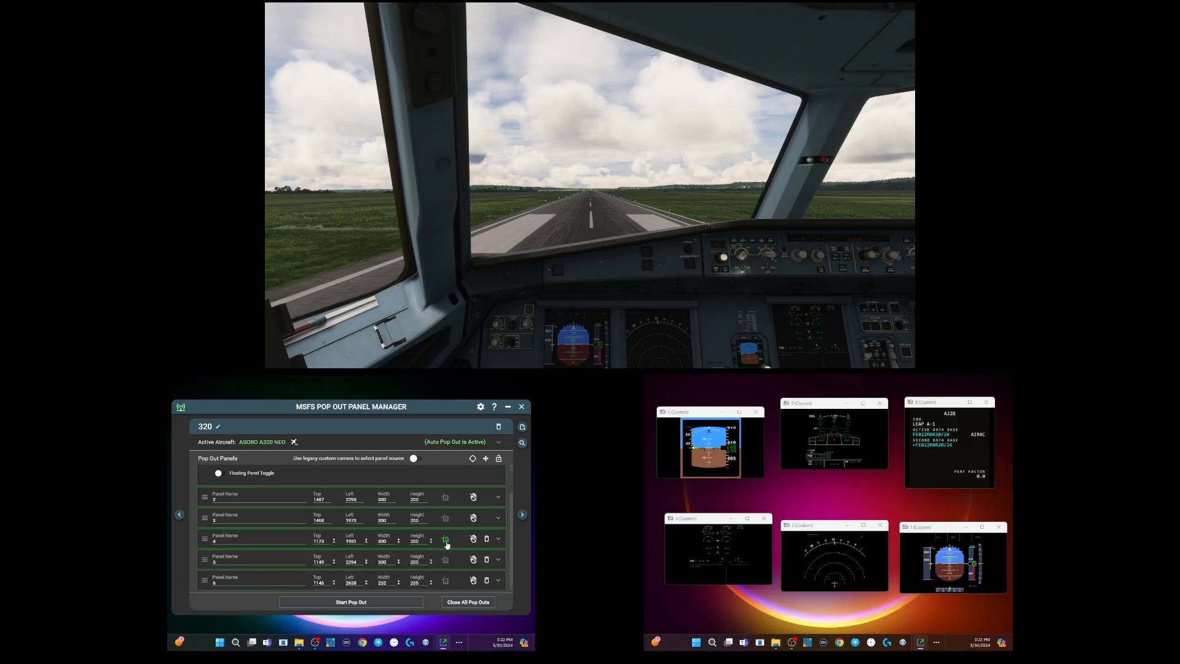
{"action": "key", "text": "Up"}
{"action": "key", "text": "Up"}
{"action": "key", "text": "Up"}
{"action": "key", "text": "Down"}
{"action": "key", "text": "Down"}
{"action": "key", "text": "Down"}
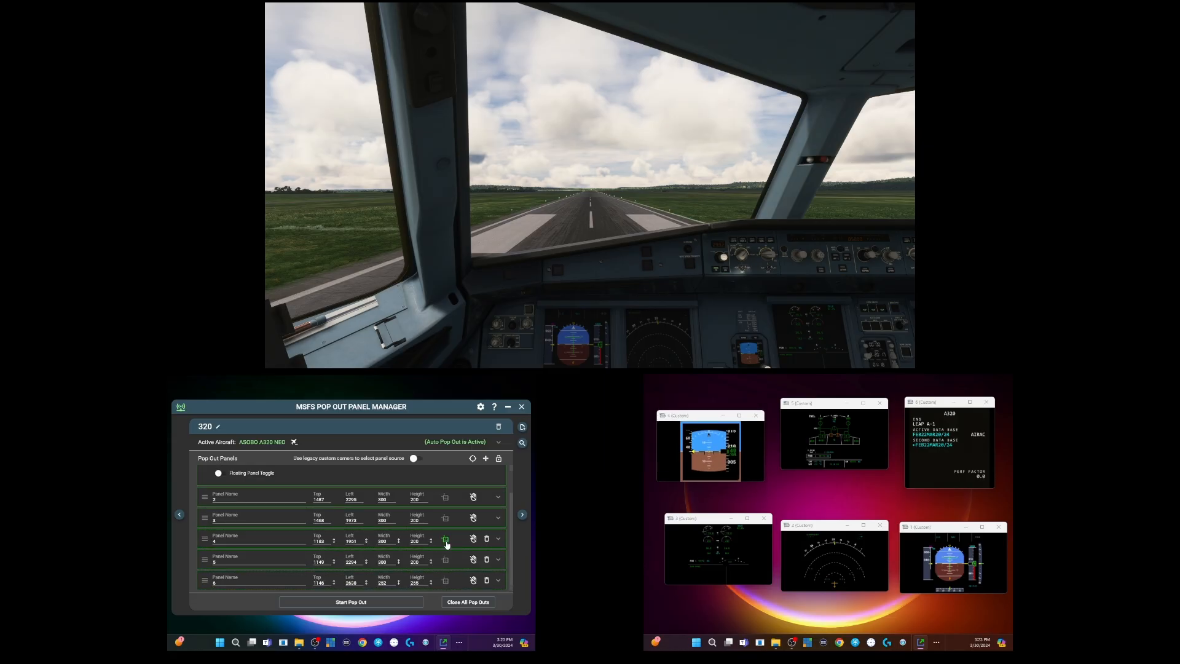
{"action": "key", "text": "Up"}
{"action": "key", "text": "Up"}
{"action": "key", "text": "Down"}
{"action": "key", "text": "Up"}
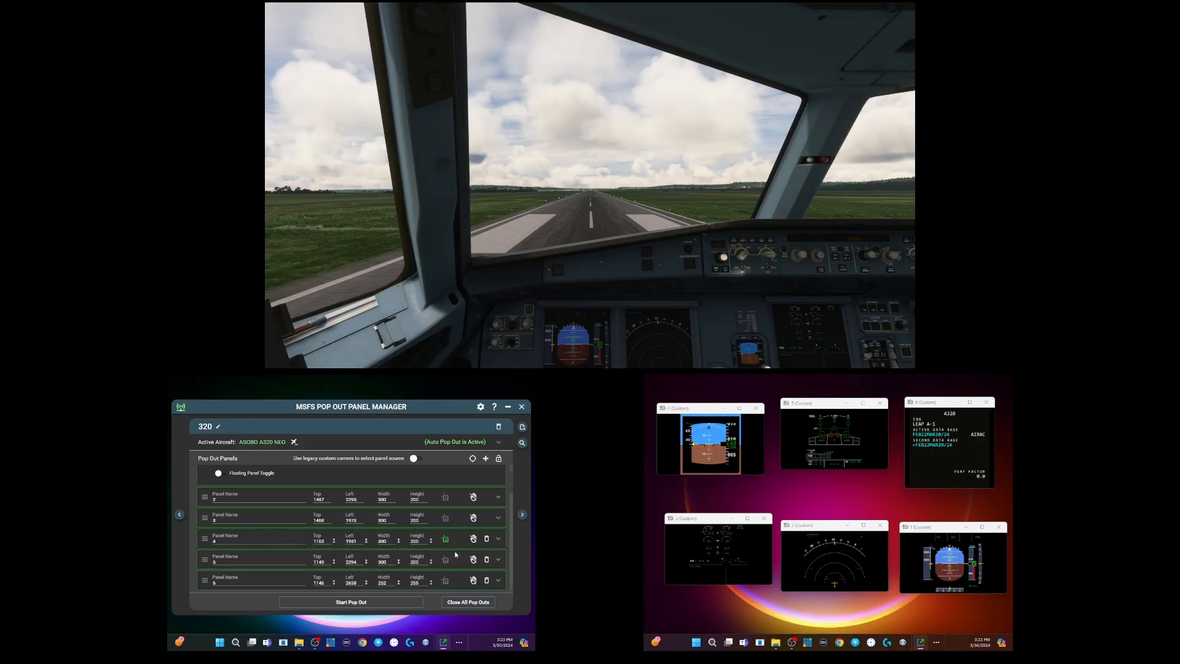
Step: Reduce panel 4's width to 180 in 10-pixel decrements
{"action": "left_click", "coordinate": [399, 541]}
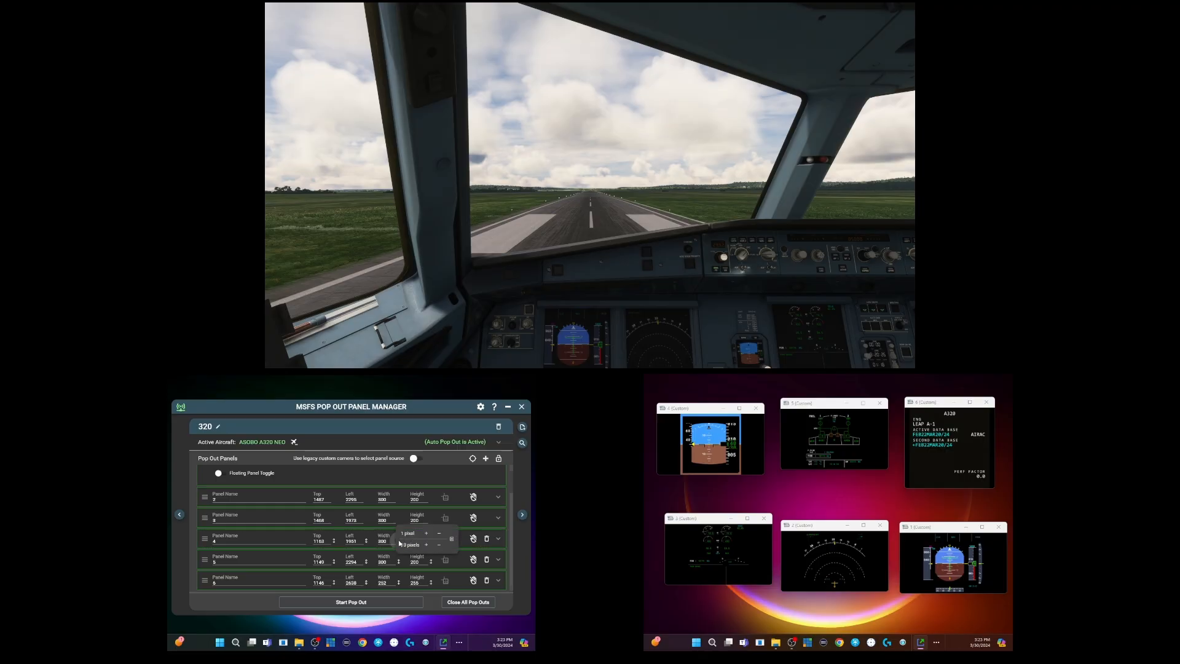
{"action": "left_click", "coordinate": [439, 545]}
{"action": "left_click", "coordinate": [439, 545]}
{"action": "left_click", "coordinate": [439, 545]}
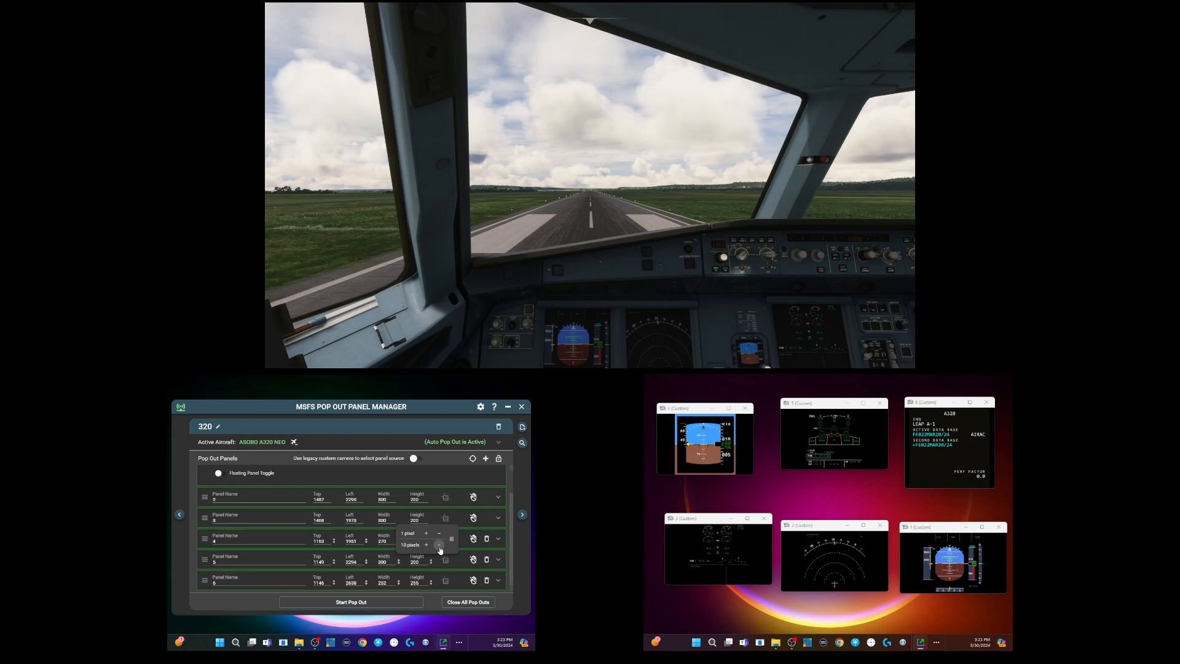
{"action": "left_click", "coordinate": [439, 545]}
{"action": "left_click", "coordinate": [439, 545]}
{"action": "left_click", "coordinate": [439, 545]}
{"action": "left_click", "coordinate": [439, 545]}
{"action": "left_click", "coordinate": [440, 545]}
{"action": "left_click", "coordinate": [440, 545]}
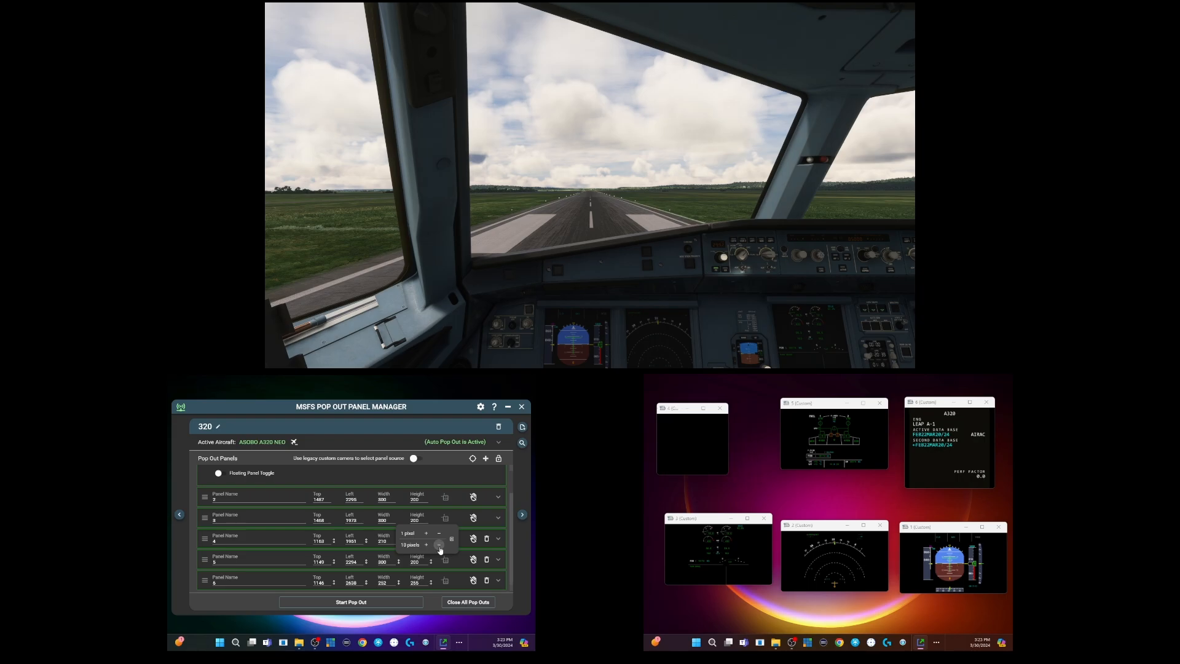
{"action": "left_click", "coordinate": [439, 545]}
{"action": "left_click", "coordinate": [440, 545]}
{"action": "left_click", "coordinate": [439, 545]}
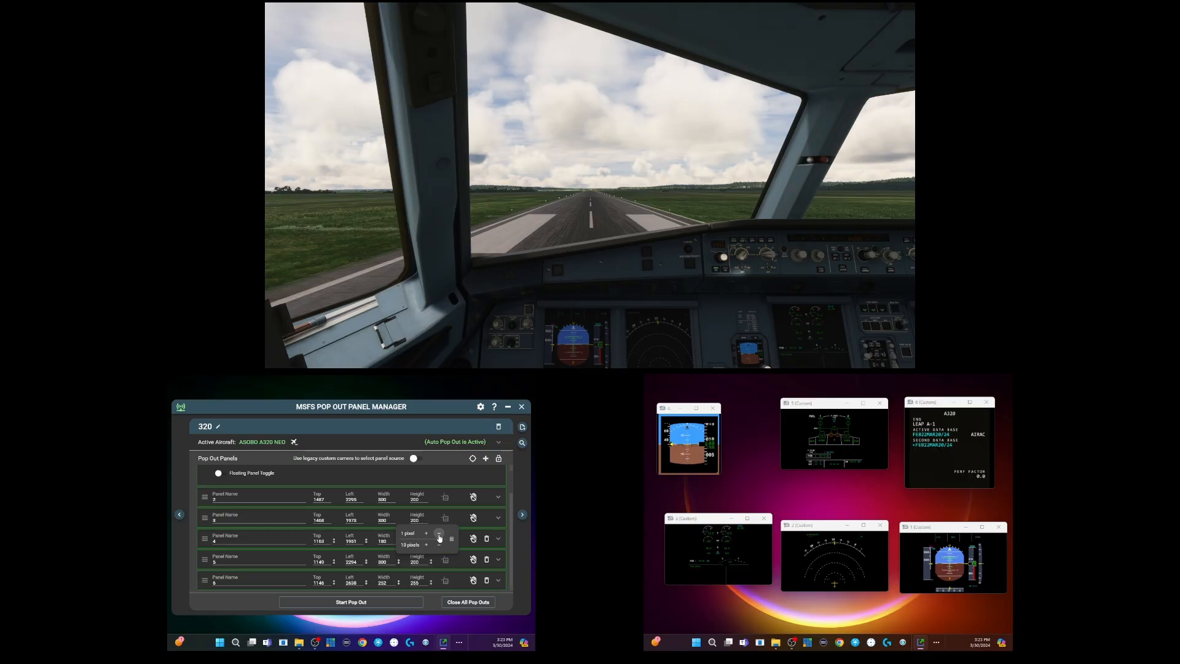
Step: Fine-tune panel 4's width to 173 in 1-pixel decrements so the window fits the standby display
{"action": "left_click", "coordinate": [439, 534]}
{"action": "left_click", "coordinate": [439, 534]}
{"action": "left_click", "coordinate": [439, 534]}
{"action": "left_click", "coordinate": [439, 534]}
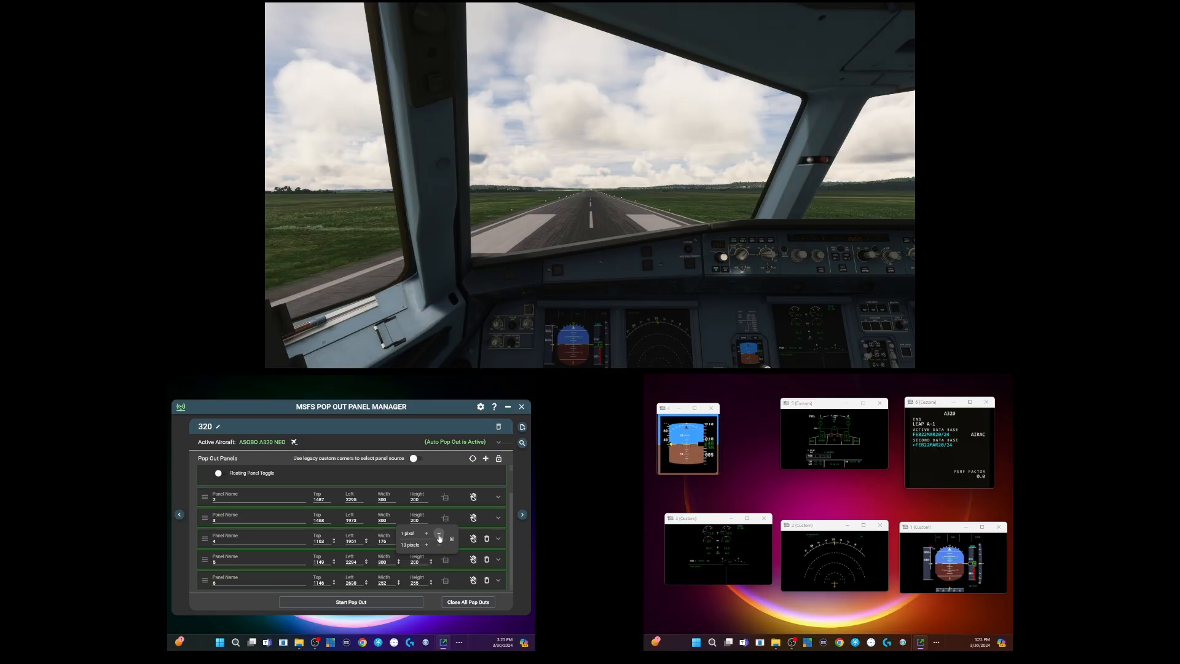
{"action": "left_click", "coordinate": [439, 534]}
{"action": "left_click", "coordinate": [439, 534]}
{"action": "left_click", "coordinate": [439, 534]}
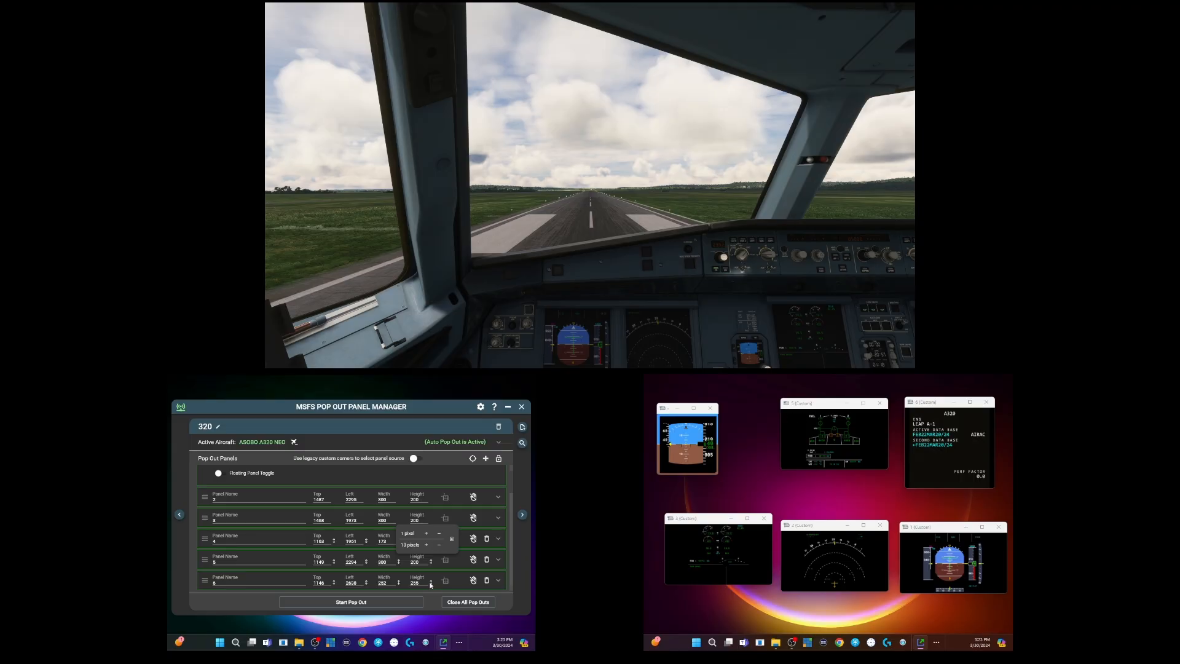
Step: Close all popped-out panels, then start the pop-out again to reopen the six panels in their saved layout
{"action": "left_click", "coordinate": [499, 460]}
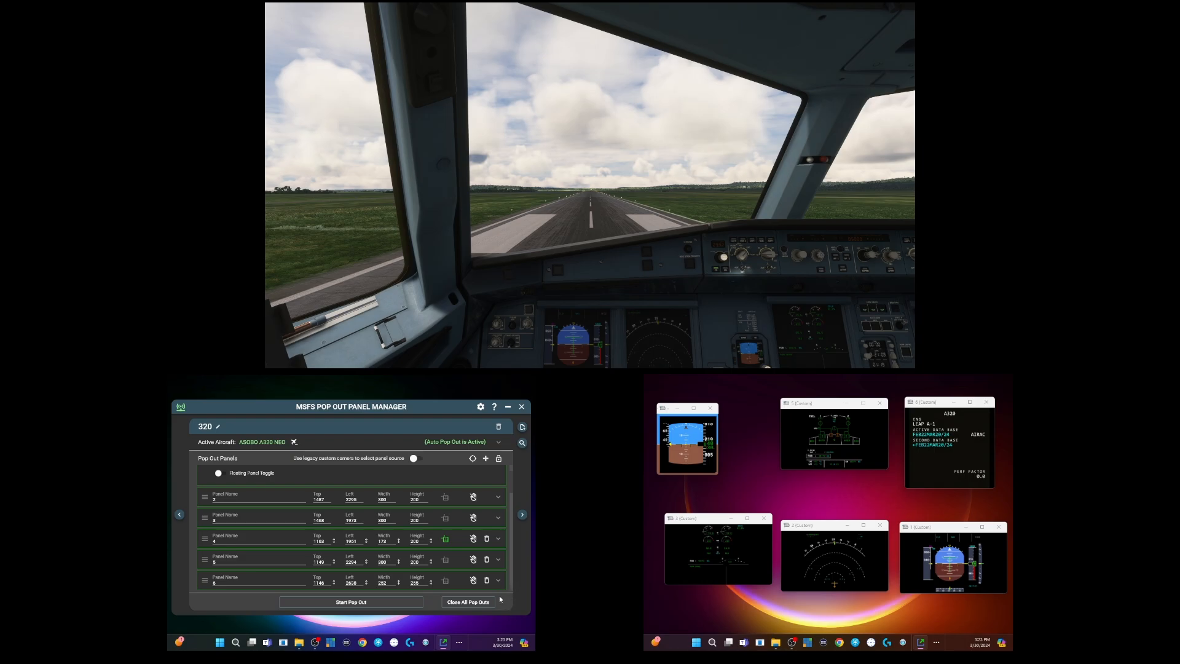
{"action": "left_click", "coordinate": [468, 602]}
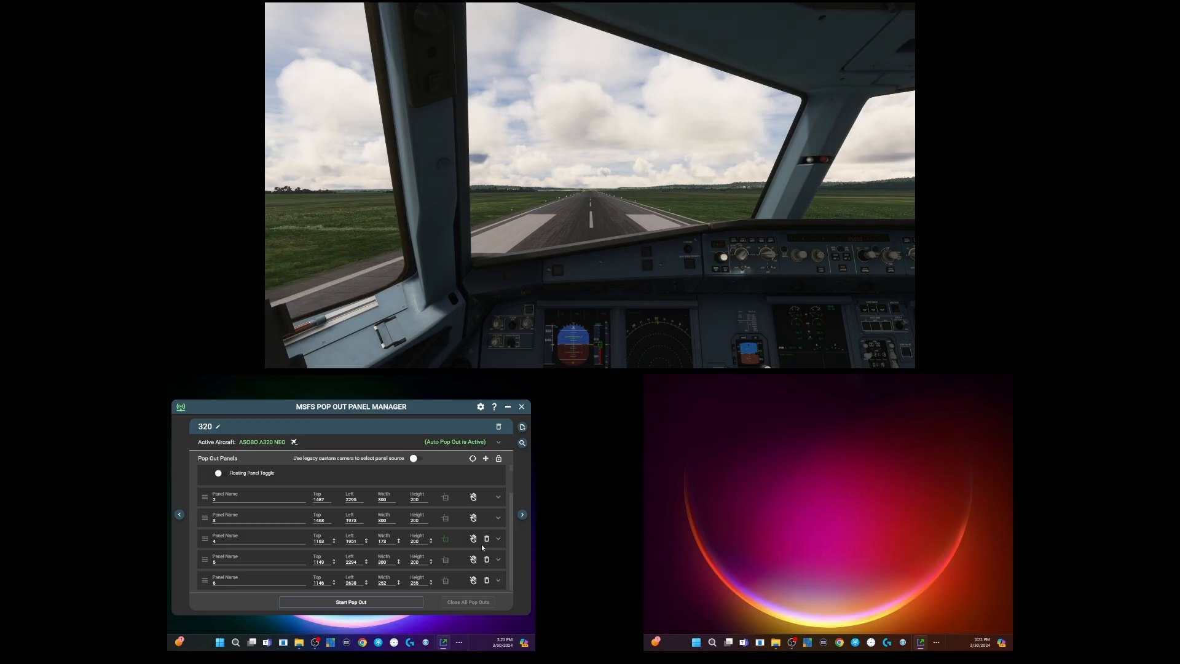
{"action": "left_click", "coordinate": [363, 604]}
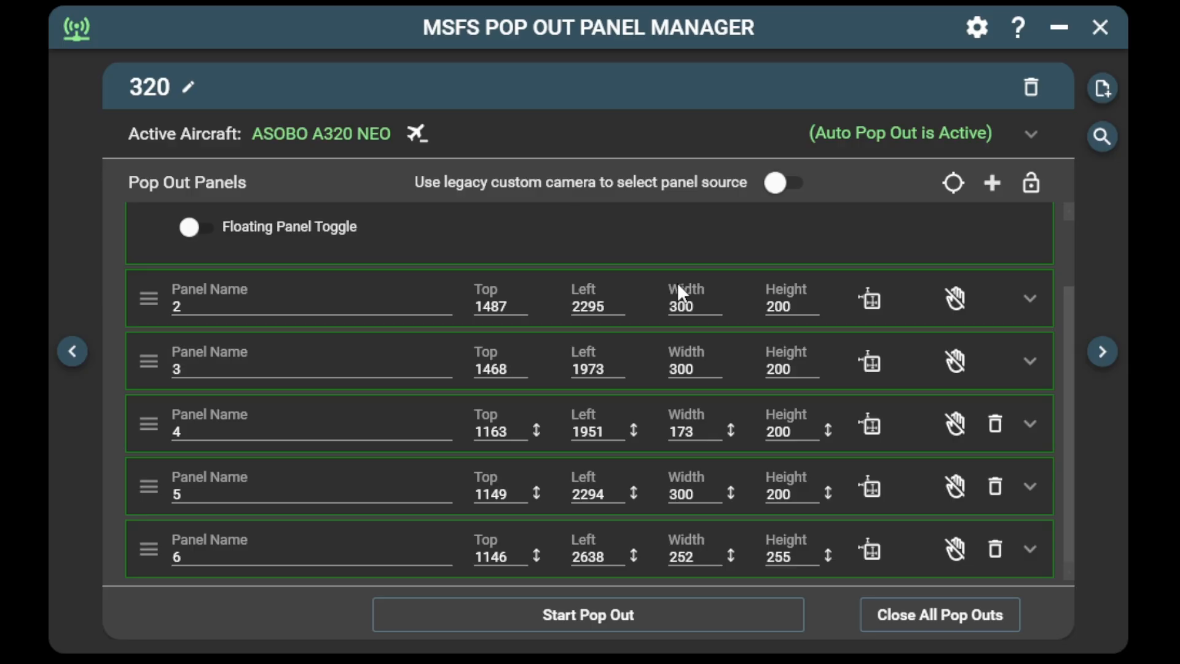
Step: Examine the general preferences and the auto pop out panel settings, including the auto pop out delay
{"action": "left_click", "coordinate": [976, 29]}
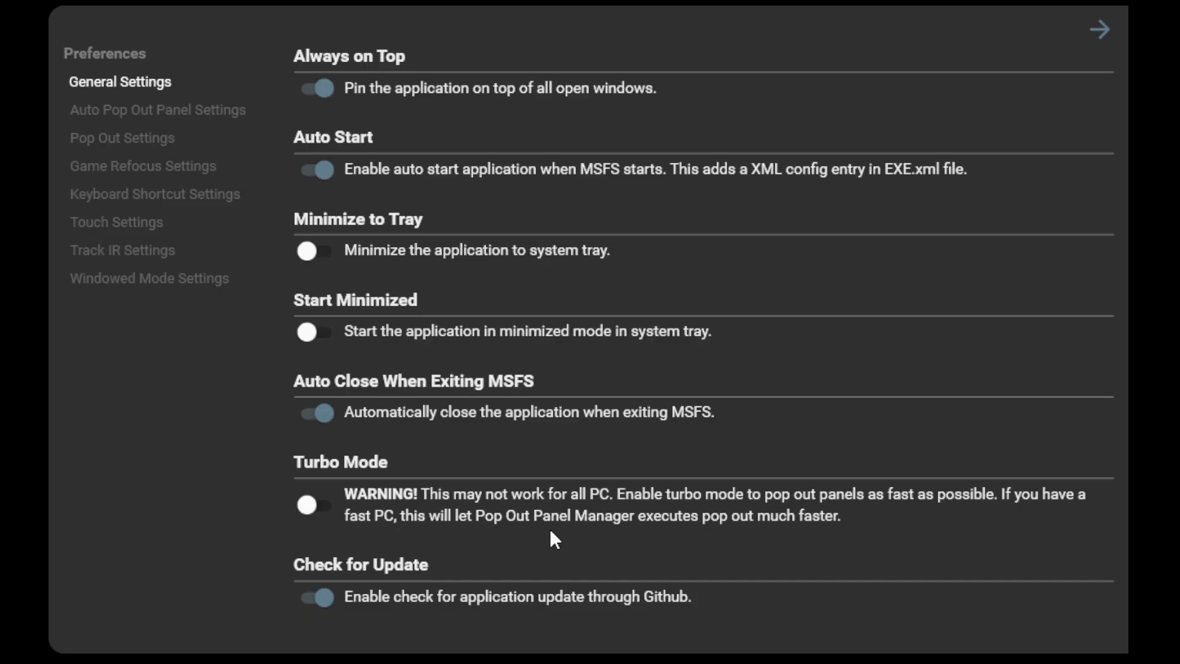
{"action": "left_click", "coordinate": [126, 111]}
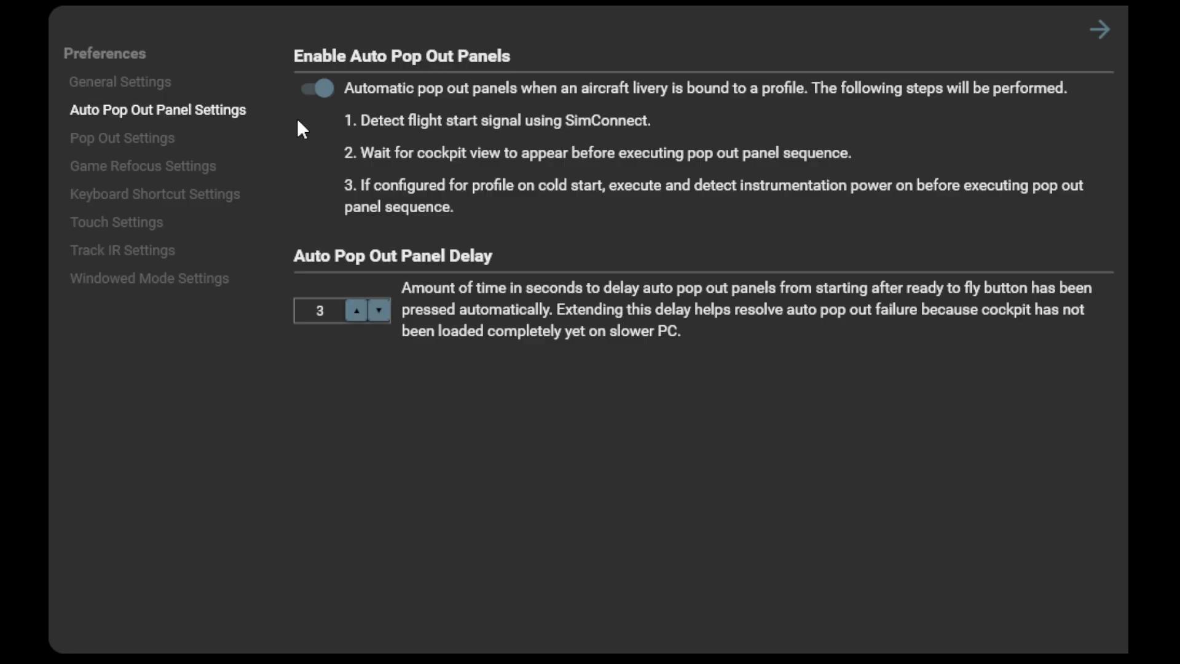
{"action": "left_click", "coordinate": [1100, 29]}
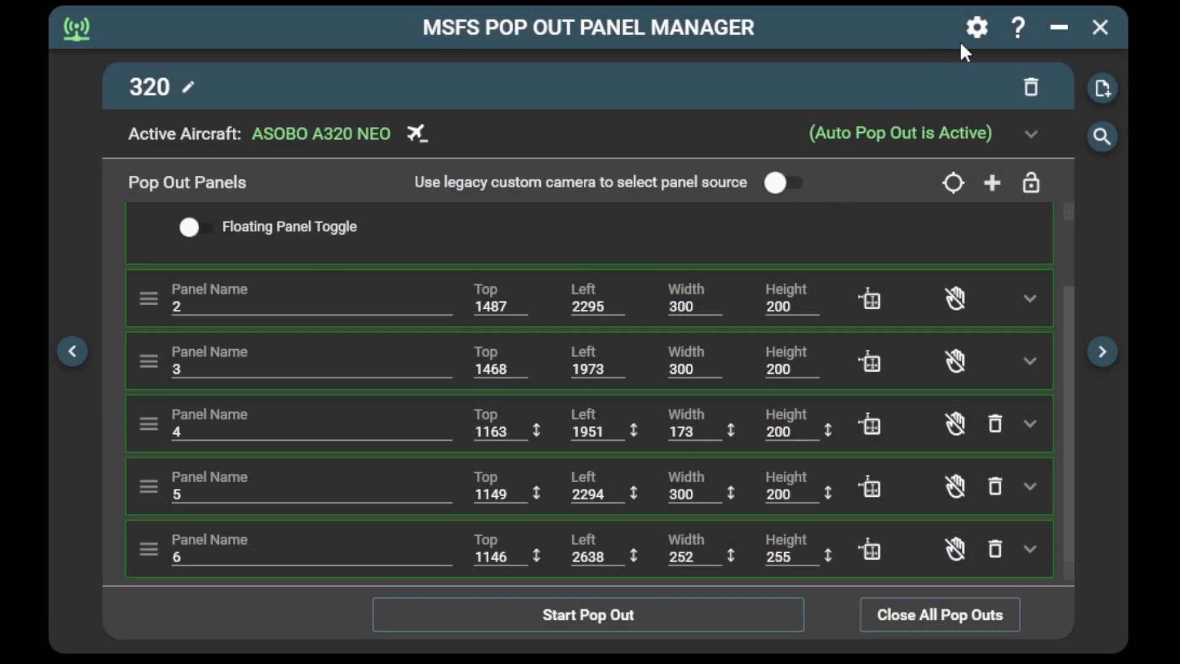
{"action": "left_click", "coordinate": [976, 28]}
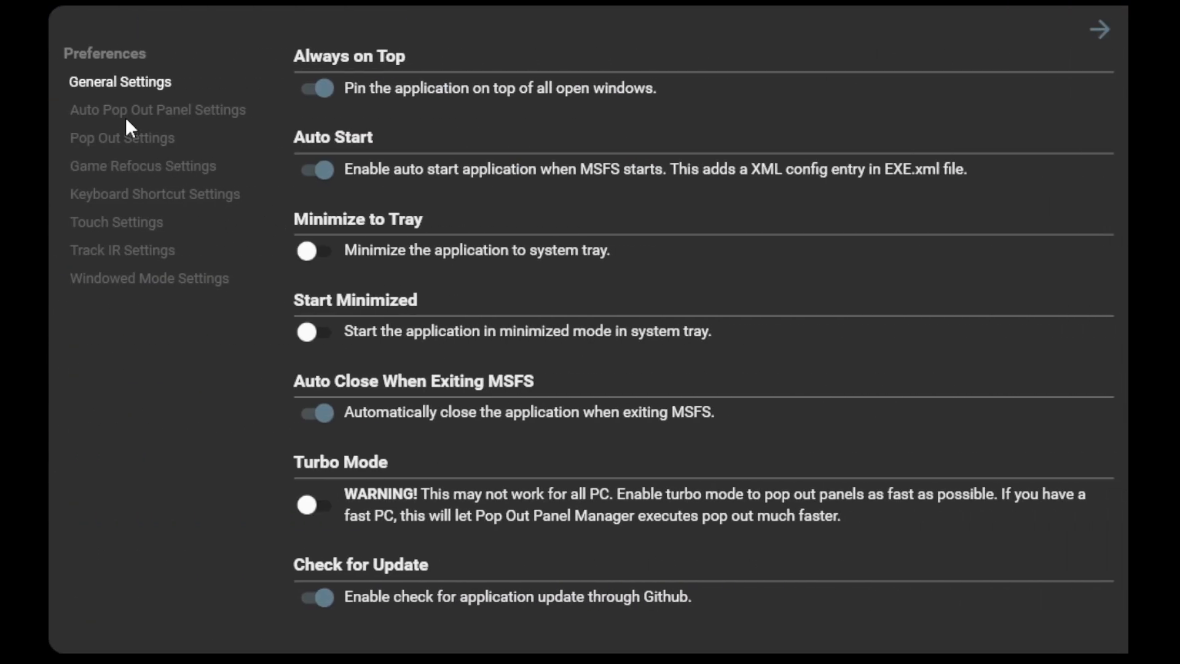
{"action": "left_click", "coordinate": [126, 115]}
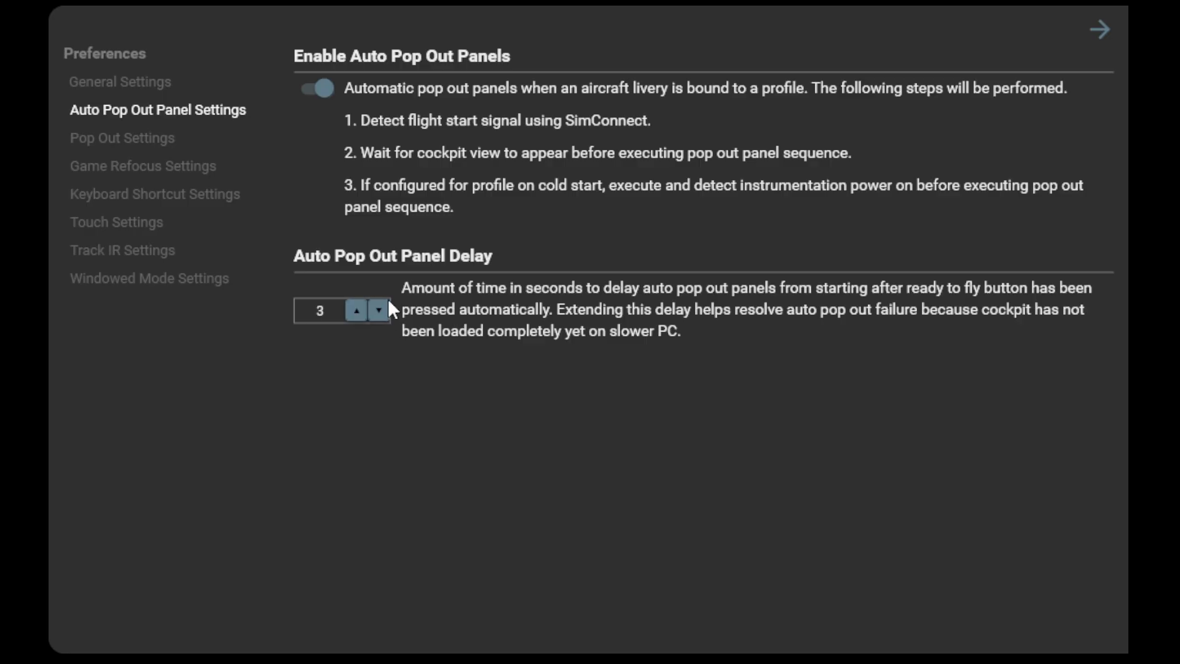
Step: Review the preferences for pop out, game refocus, keyboard shortcuts, touch and Track IR
{"action": "left_click", "coordinate": [131, 145]}
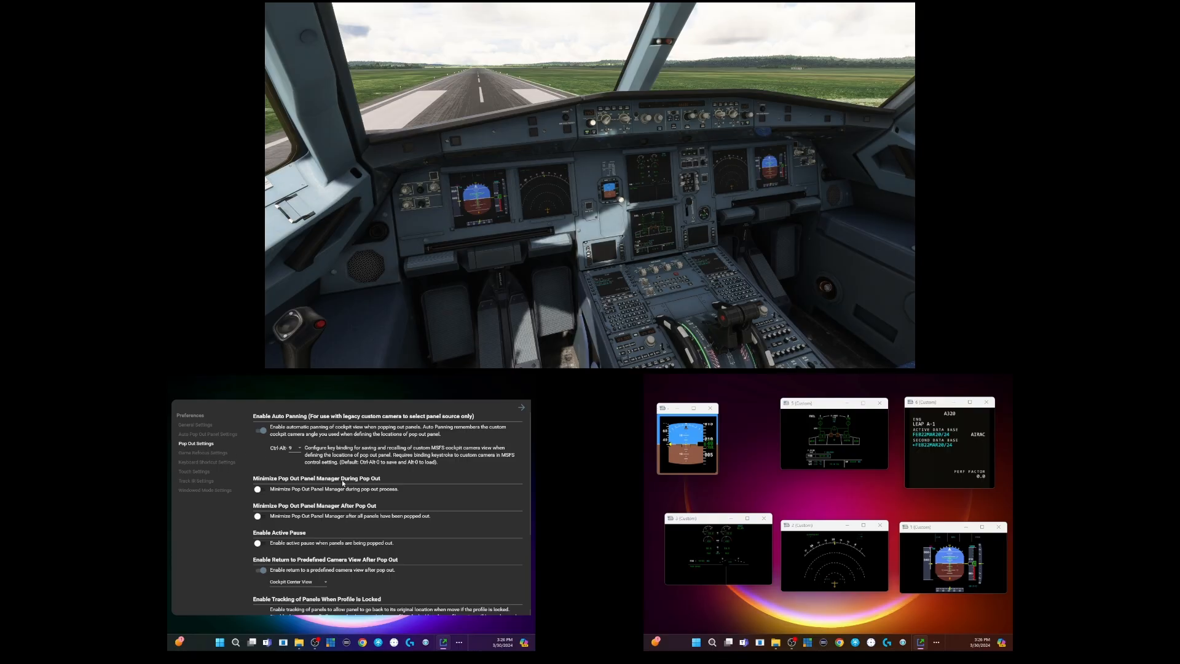
{"action": "scroll", "coordinate": [349, 502], "scroll_direction": "down", "scroll_amount": 1}
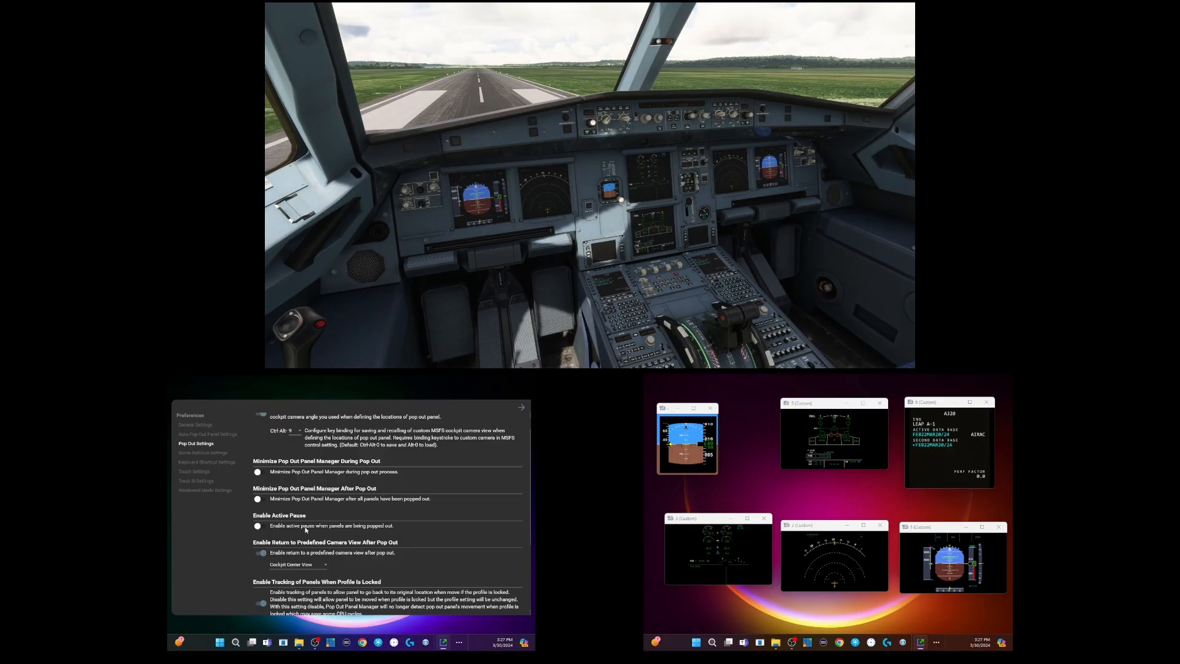
{"action": "scroll", "coordinate": [374, 539], "scroll_direction": "down", "scroll_amount": 1}
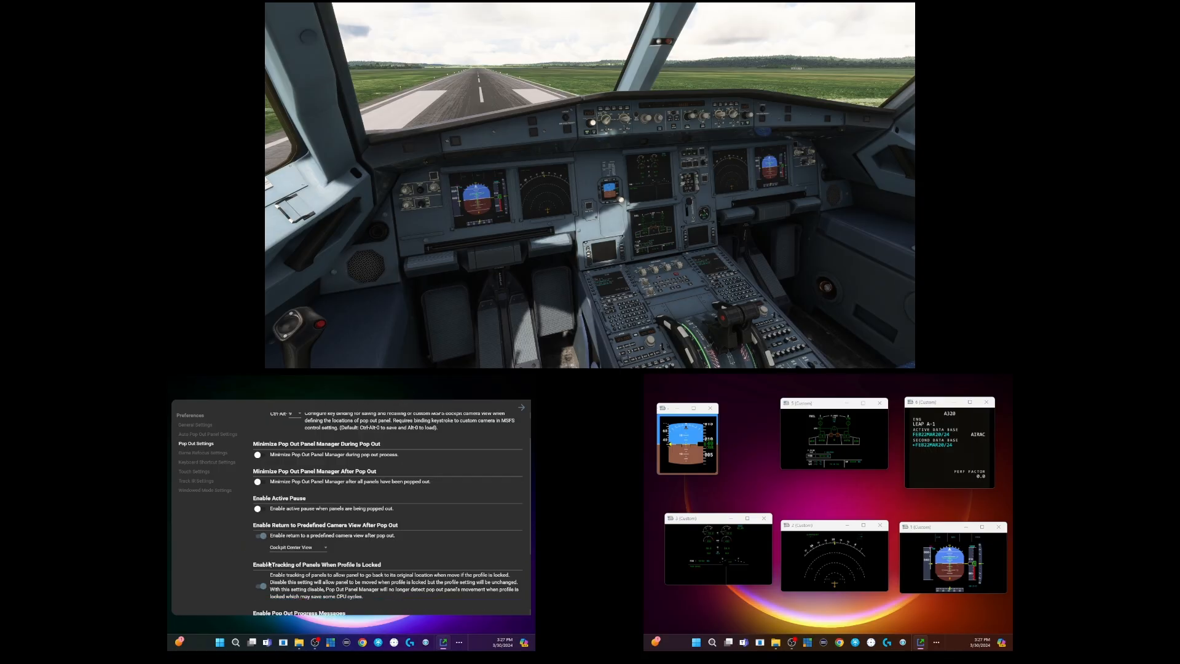
{"action": "left_click", "coordinate": [203, 452]}
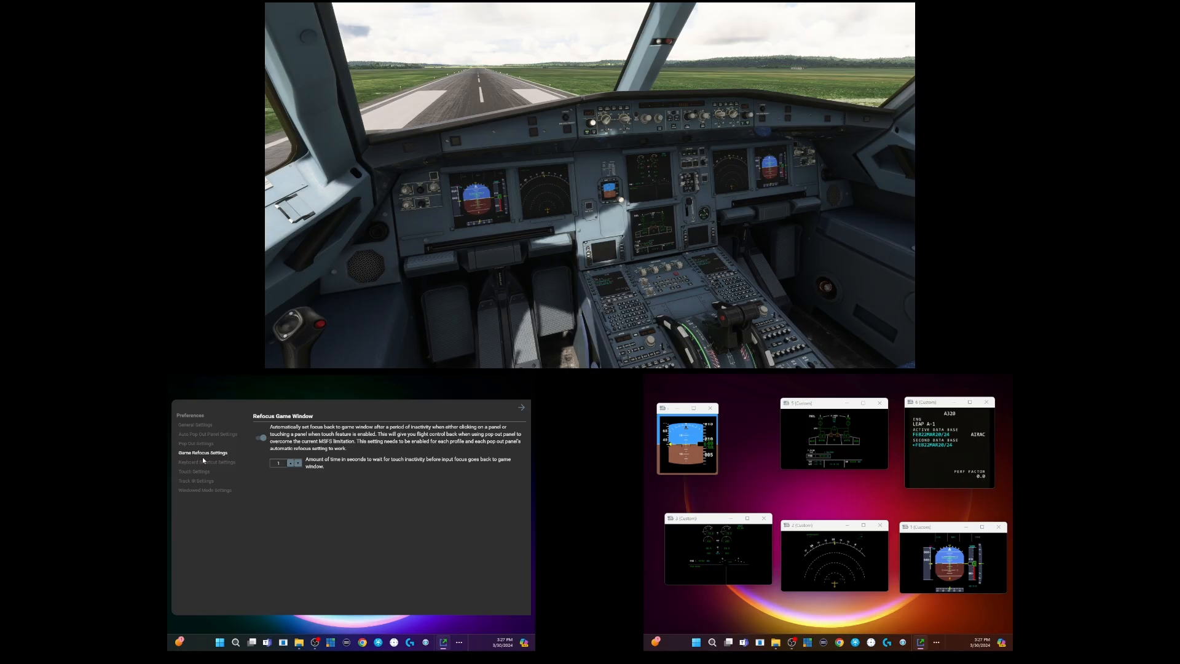
{"action": "left_click", "coordinate": [204, 463]}
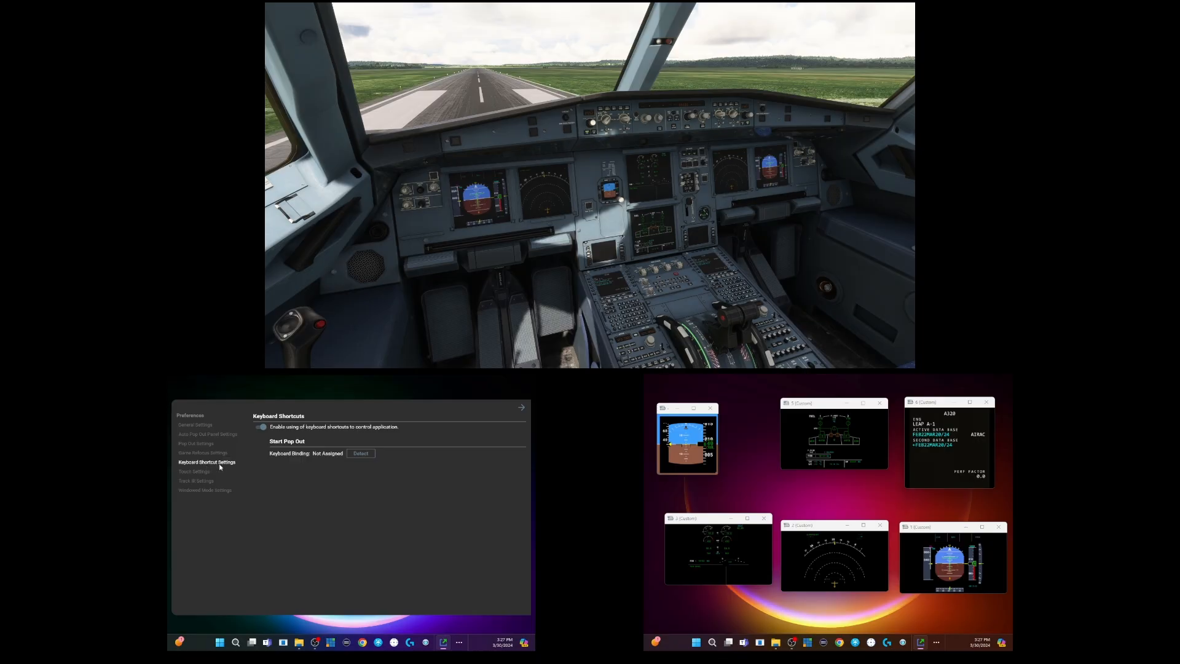
{"action": "left_click", "coordinate": [193, 472]}
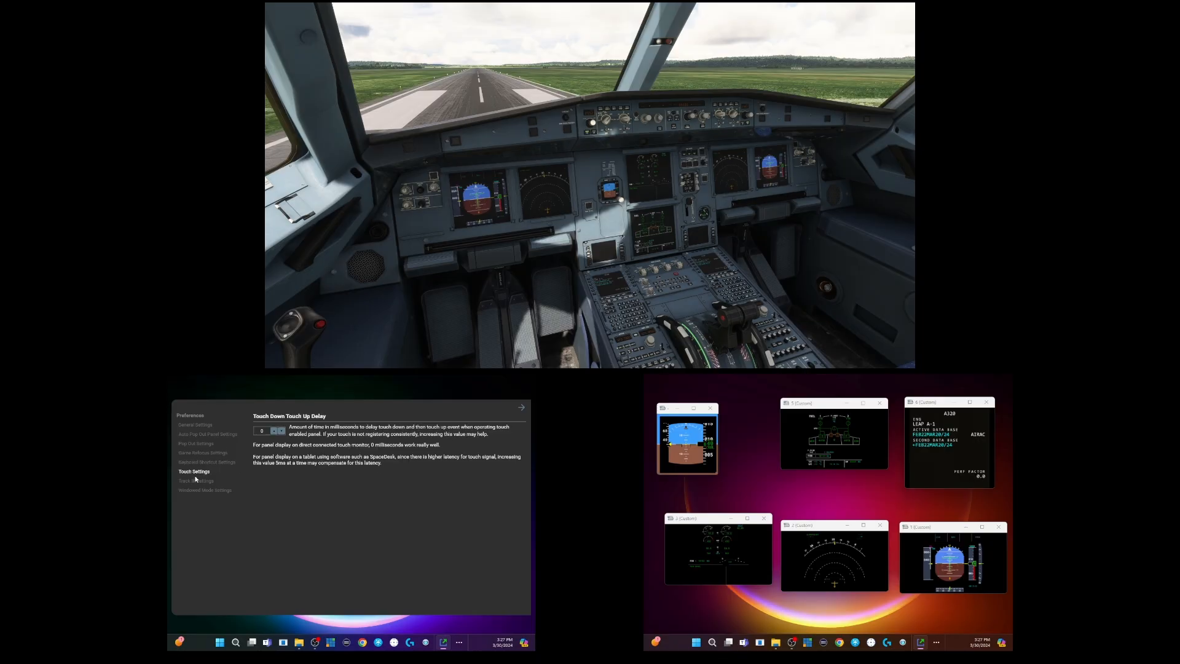
{"action": "left_click", "coordinate": [197, 480]}
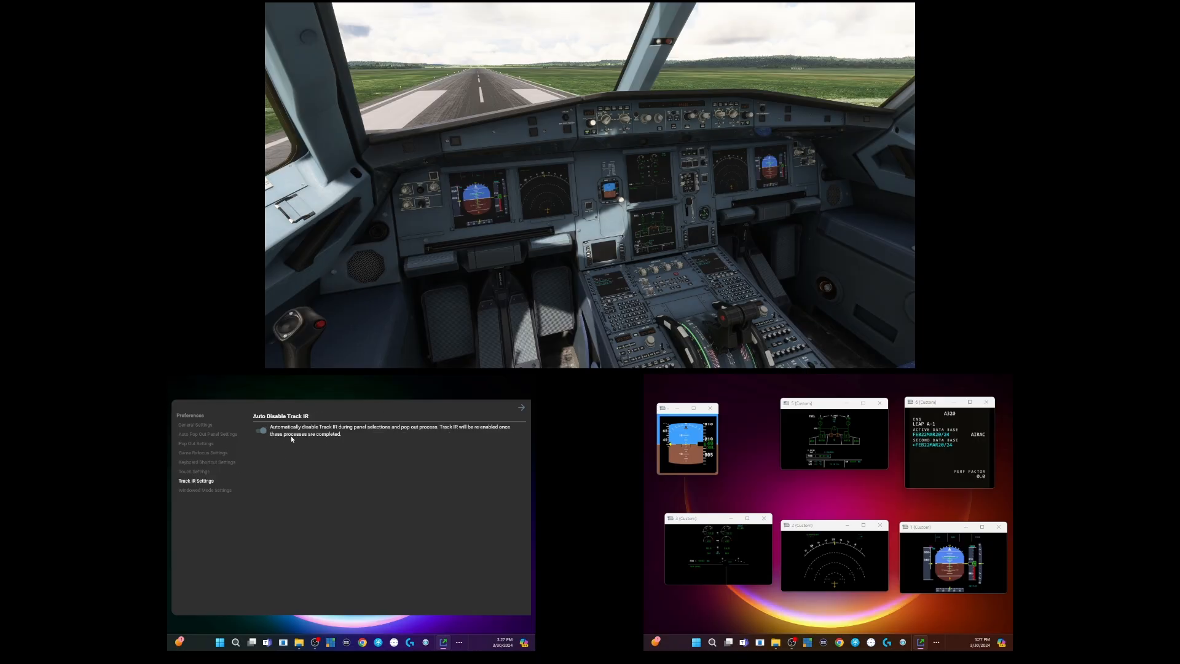